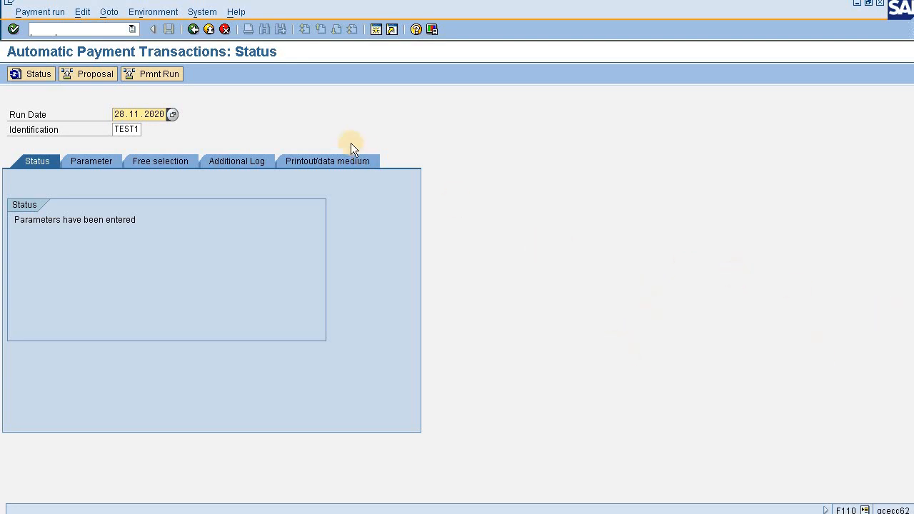
# Open the payment transactions data of vendor DPL in company code ABC with transaction FK02.
pyautogui.click(88, 29)
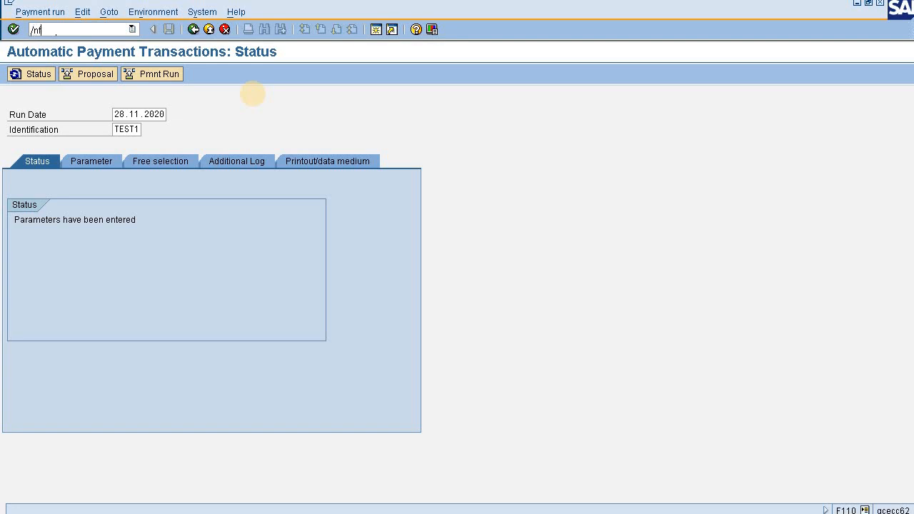
pyautogui.write('2')
pyautogui.press('Return')
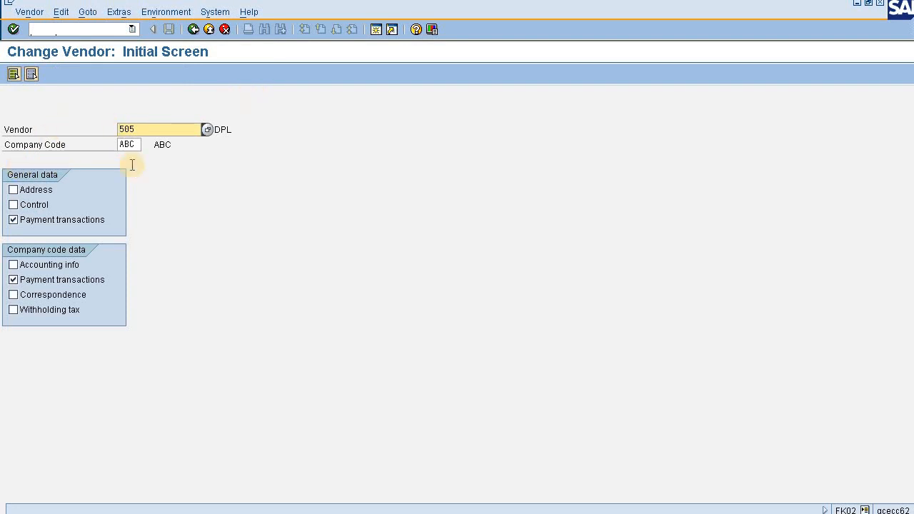
pyautogui.press('Return')
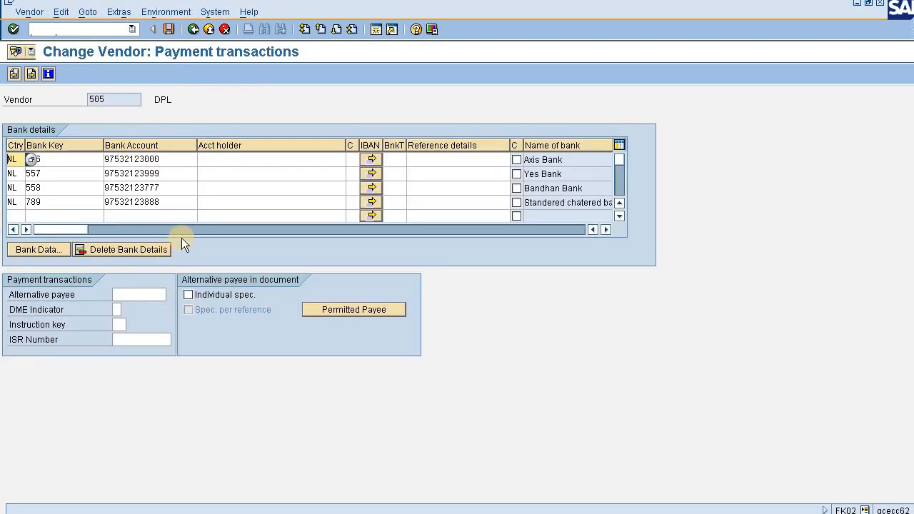
# Examine vendor DPL's bank account entries for bank keys 556, 557 and 558.
pyautogui.click(177, 173)
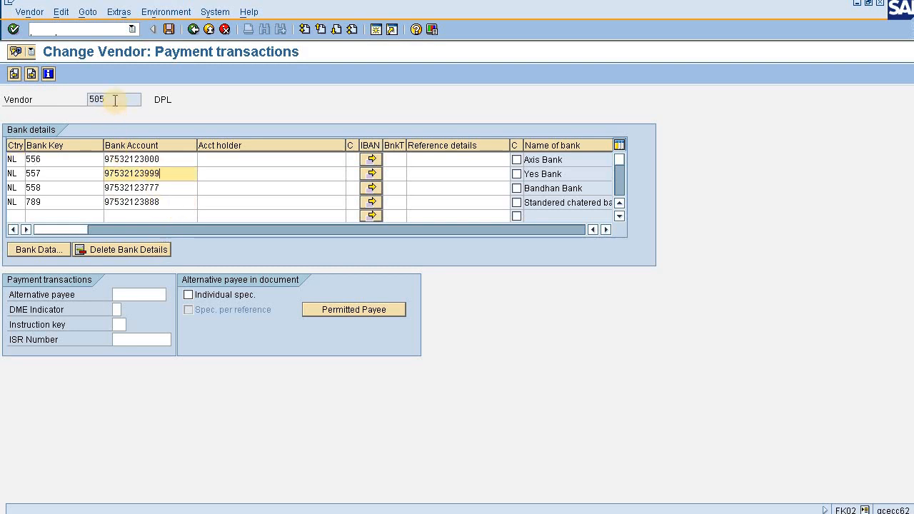
pyautogui.moveTo(114, 99); pyautogui.dragTo(87, 105)
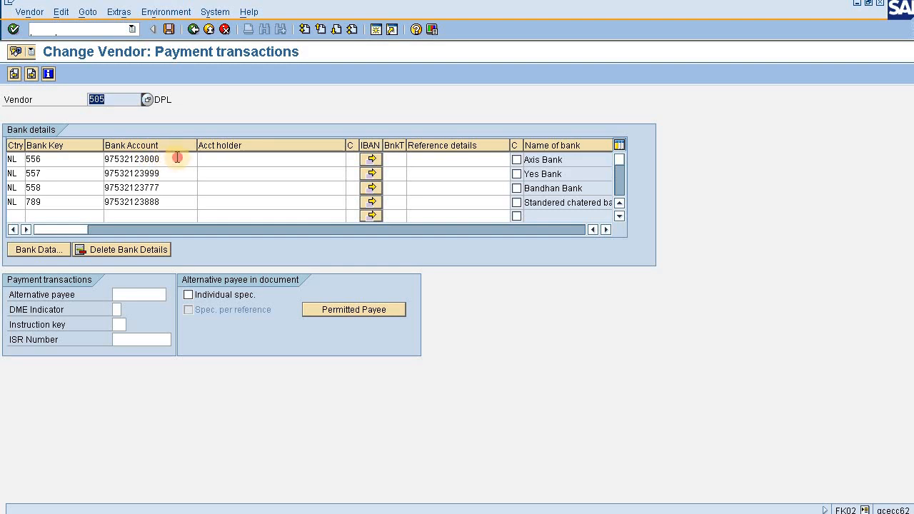
pyautogui.moveTo(177, 158); pyautogui.dragTo(98, 164)
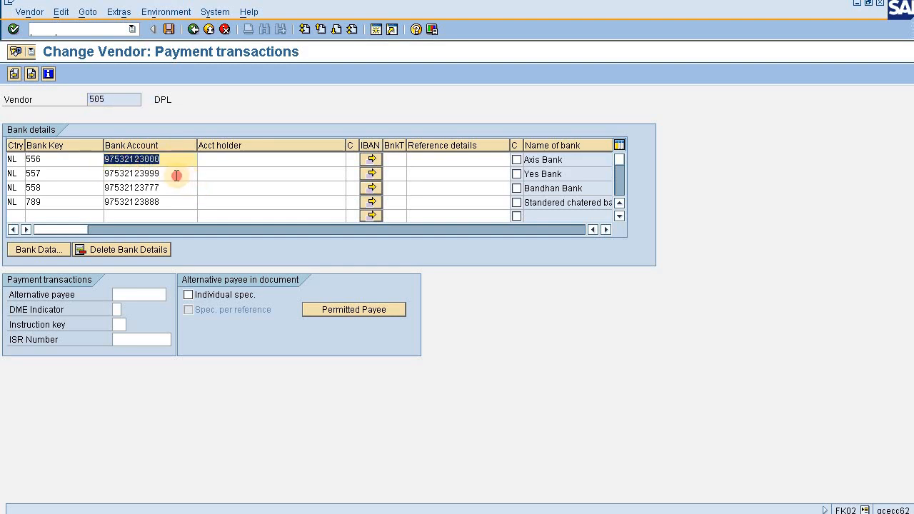
pyautogui.moveTo(178, 174); pyautogui.dragTo(103, 187)
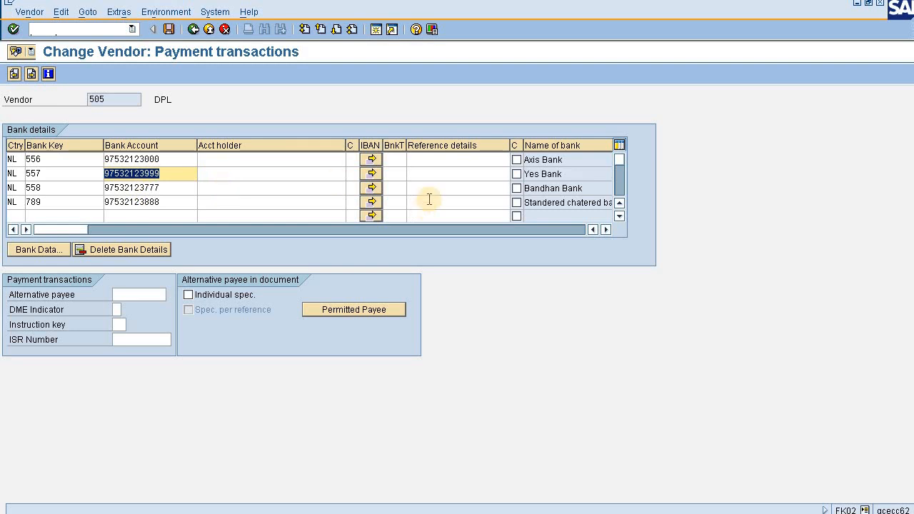
pyautogui.click(170, 173)
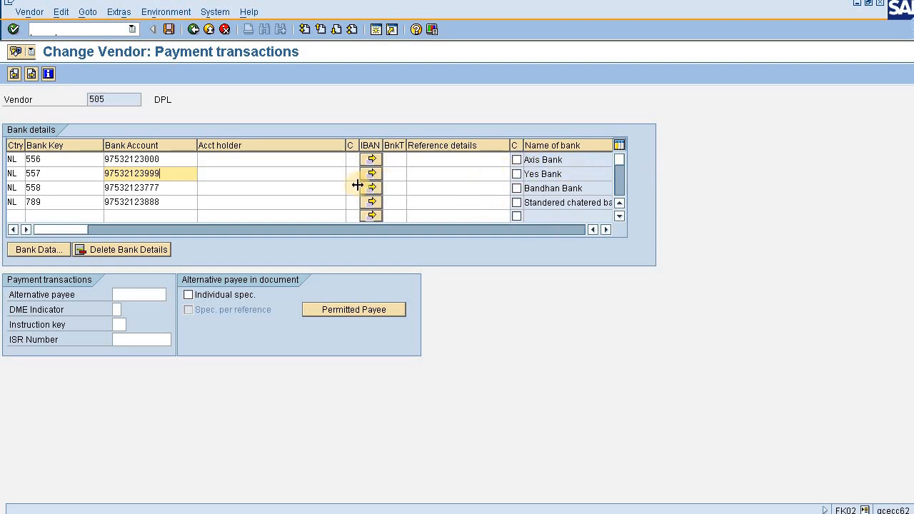
pyautogui.doubleClick(111, 175)
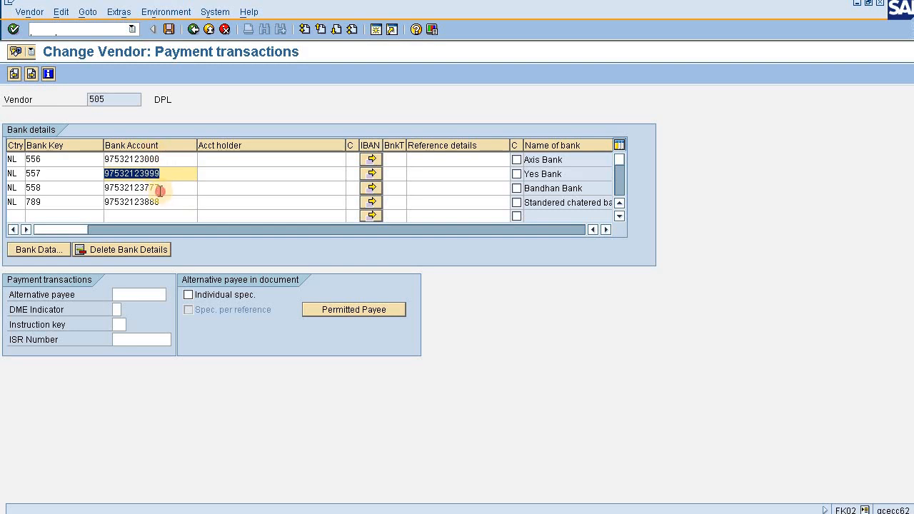
pyautogui.moveTo(159, 187); pyautogui.dragTo(92, 190)
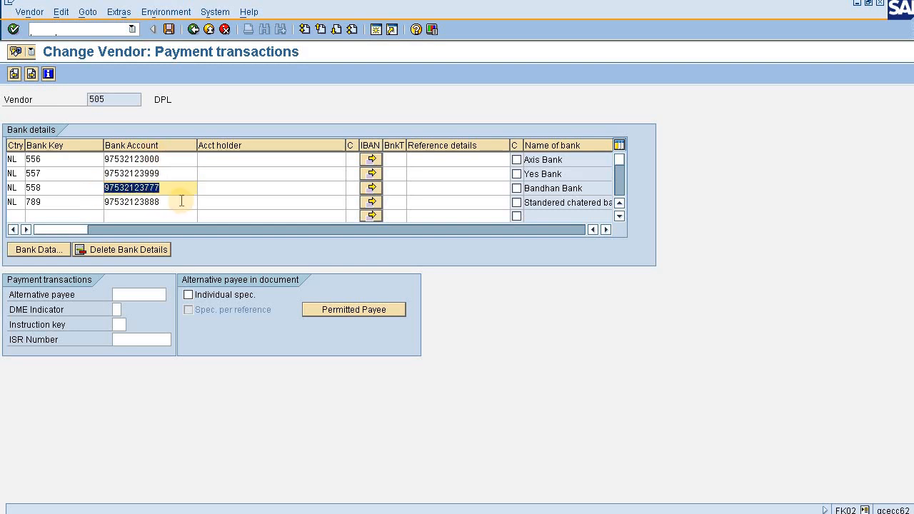
# Display the open line items of vendor DPL in company code ABC with transaction FBL1N and check the invoice amount.
pyautogui.click(86, 35)
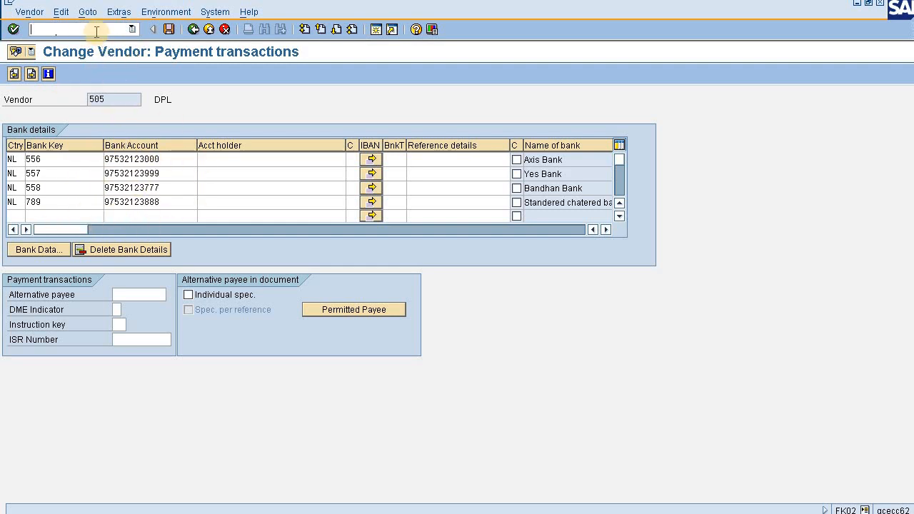
pyautogui.write('/nfbl1n')
pyautogui.press('Return')
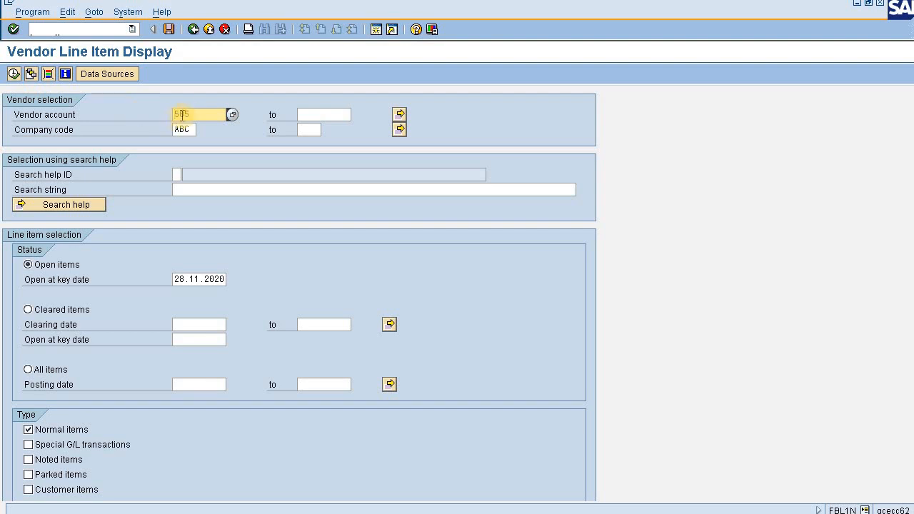
pyautogui.click(13, 73)
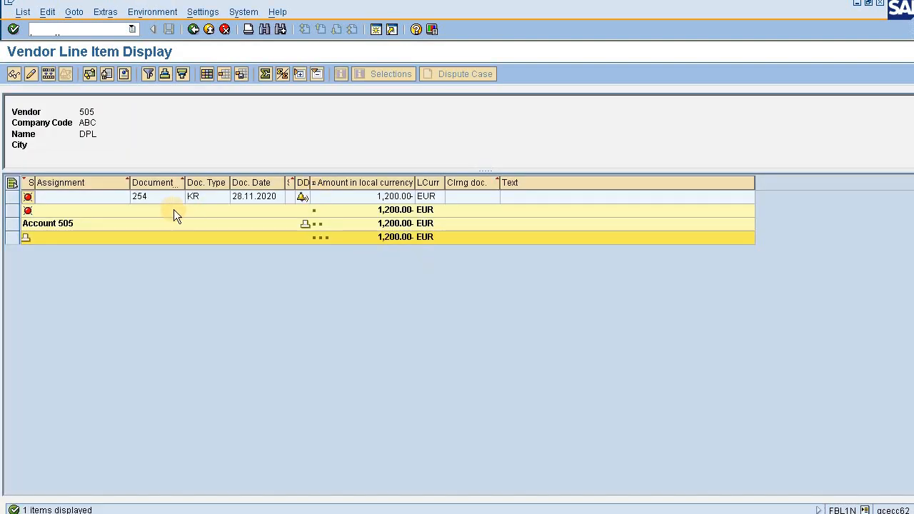
pyautogui.click(383, 201)
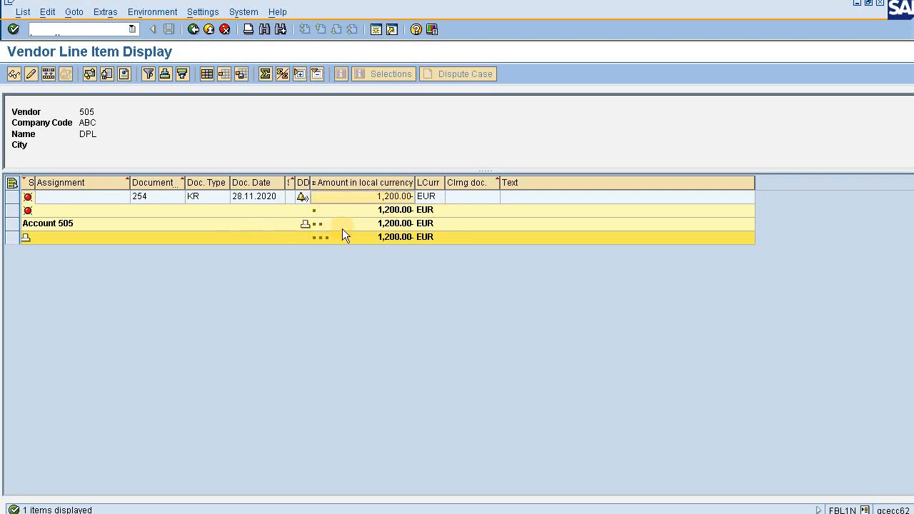
# Return to transaction FK02 and reopen vendor DPL's payment transactions data.
pyautogui.click(92, 30)
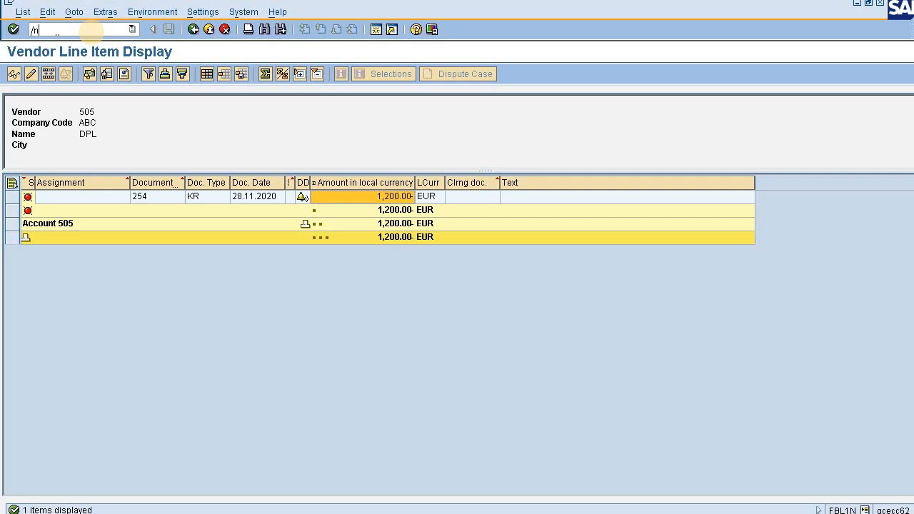
pyautogui.write('/nfk02')
pyautogui.press('Return')
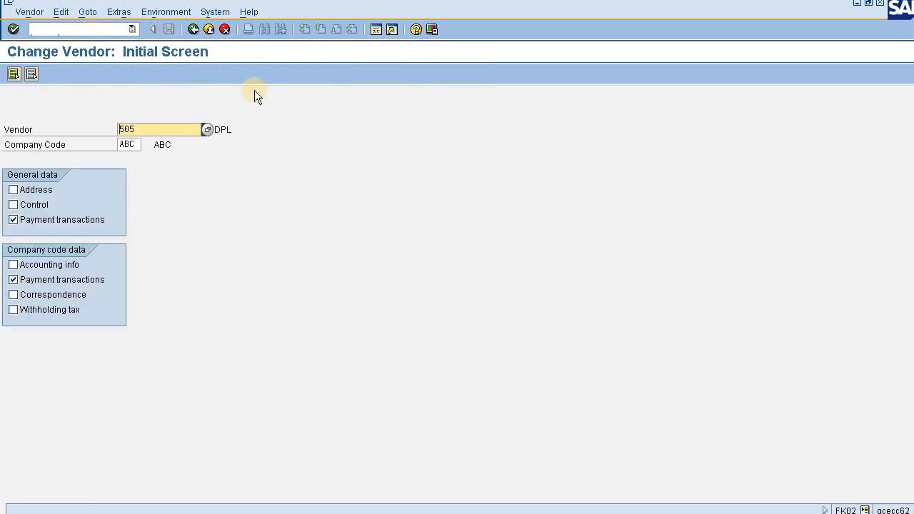
pyautogui.press('Return')
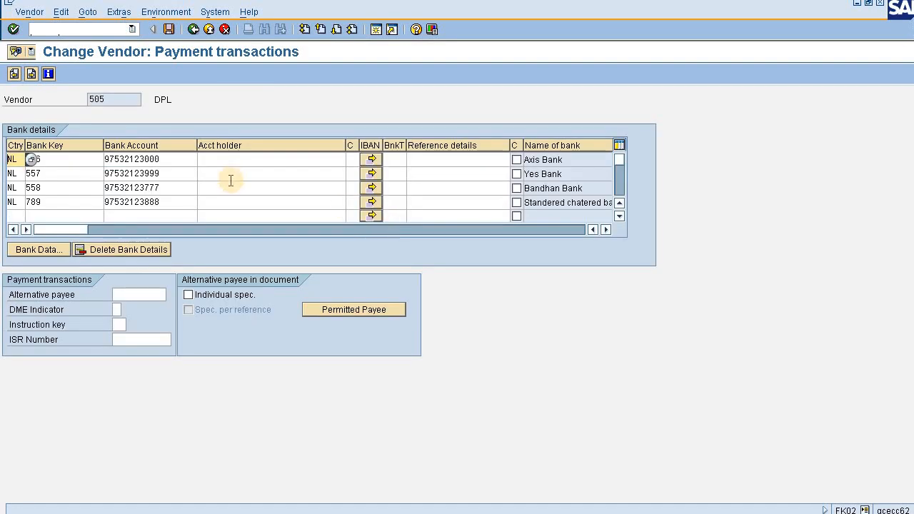
# Compare the Axis Bank and Yes Bank entries and check the bank account number of the Axis Bank entry.
pyautogui.click(568, 160)
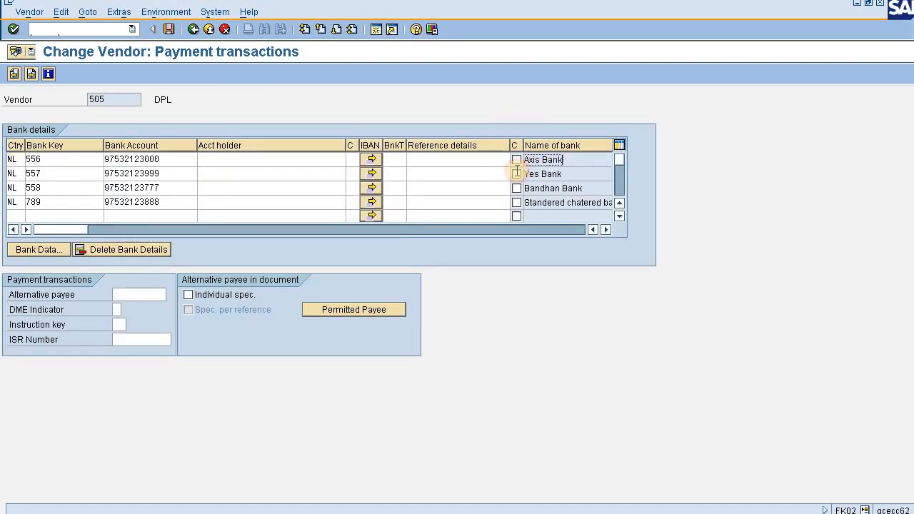
pyautogui.moveTo(565, 160); pyautogui.dragTo(516, 175)
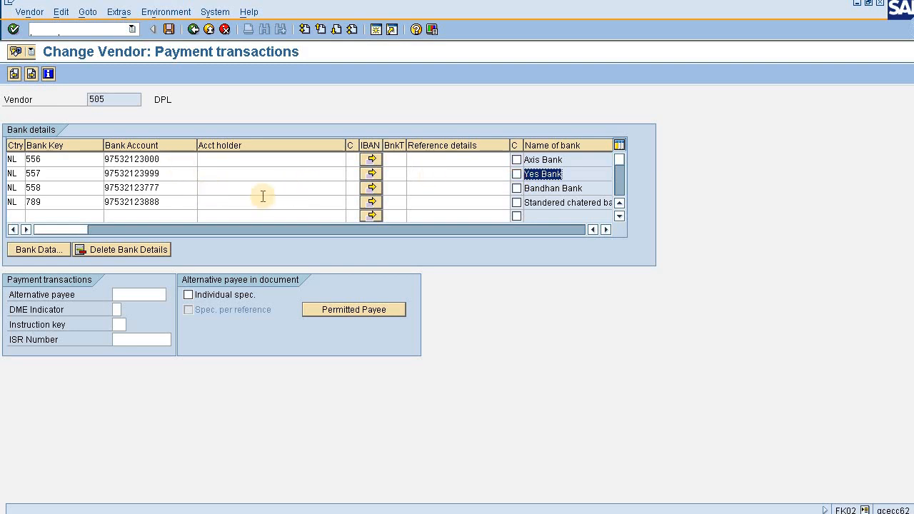
pyautogui.moveTo(564, 160); pyautogui.dragTo(512, 159)
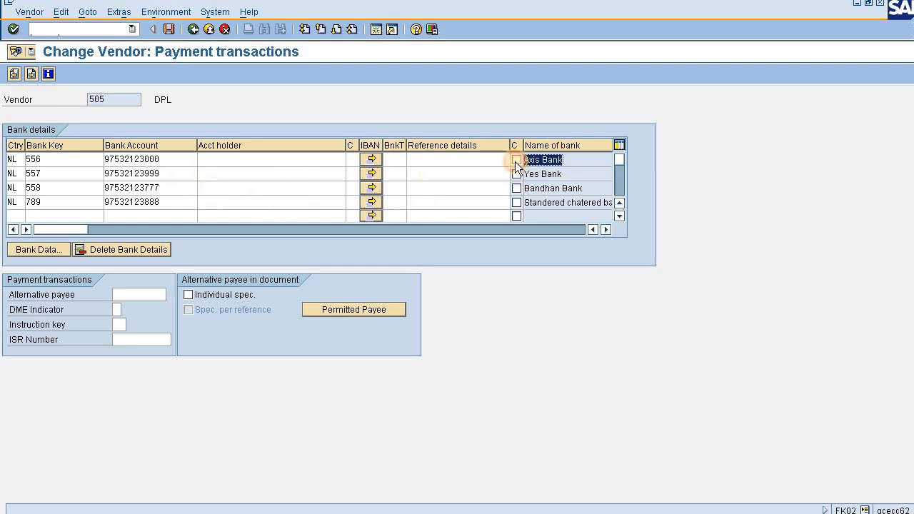
pyautogui.moveTo(171, 163); pyautogui.dragTo(127, 159)
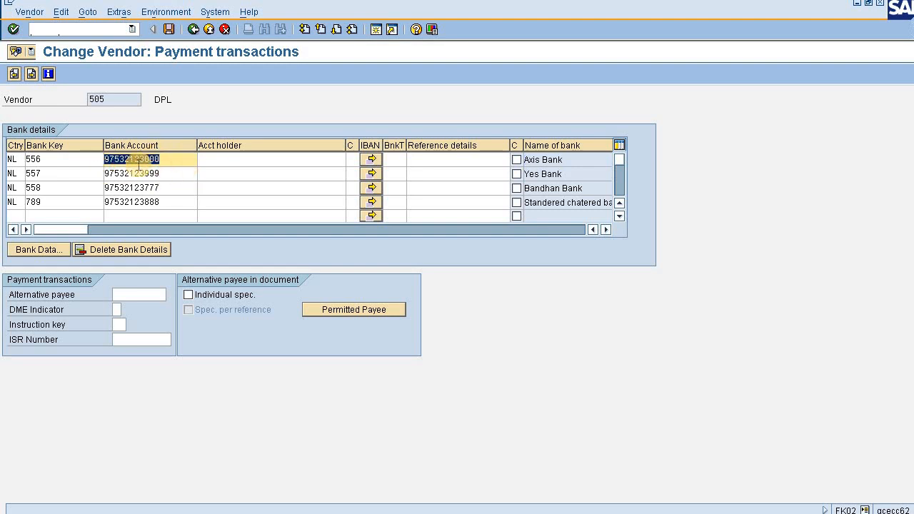
pyautogui.click(175, 160)
pyautogui.moveTo(176, 160); pyautogui.dragTo(142, 163)
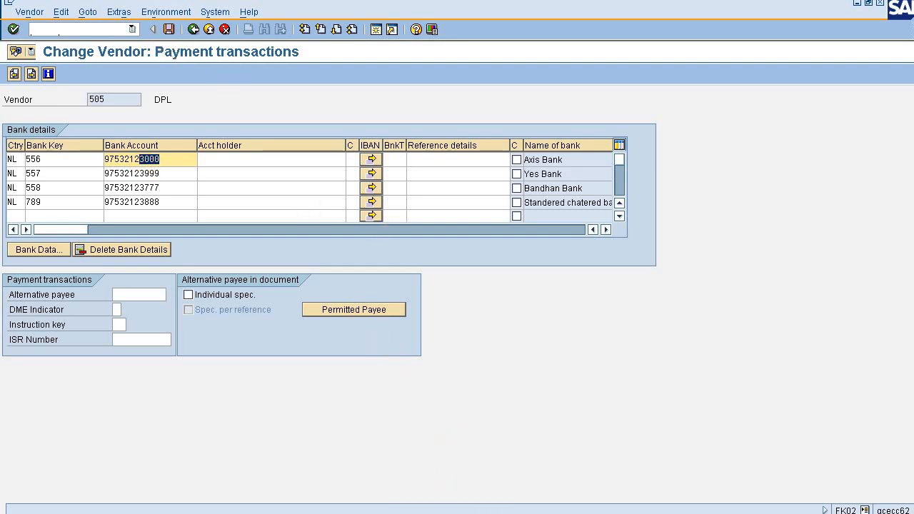
# Leave vendor change mode and open vendor DPL's payment transactions in display mode.
pyautogui.click(30, 11)
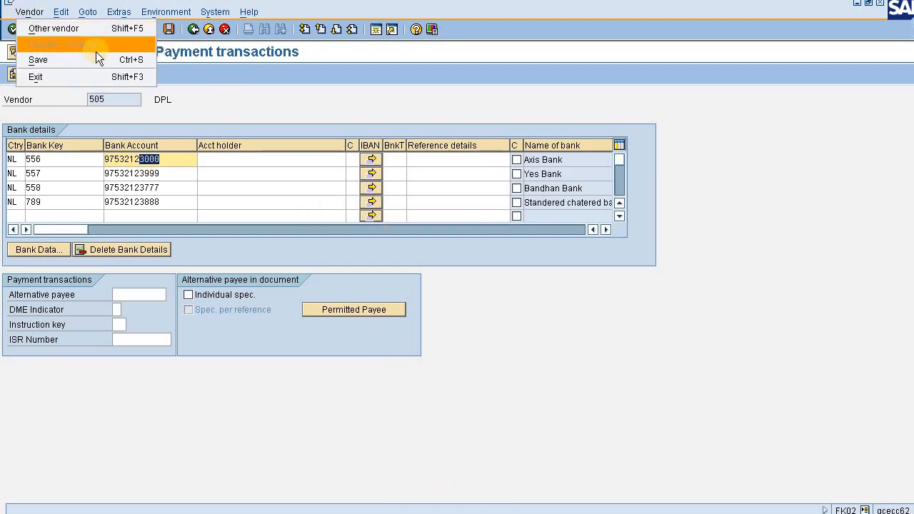
pyautogui.click(241, 81)
pyautogui.click(193, 29)
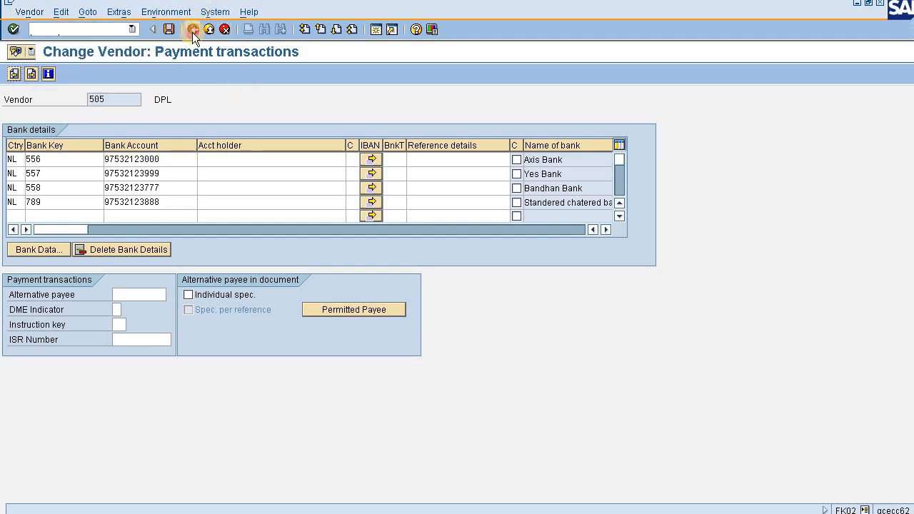
pyautogui.click(38, 11)
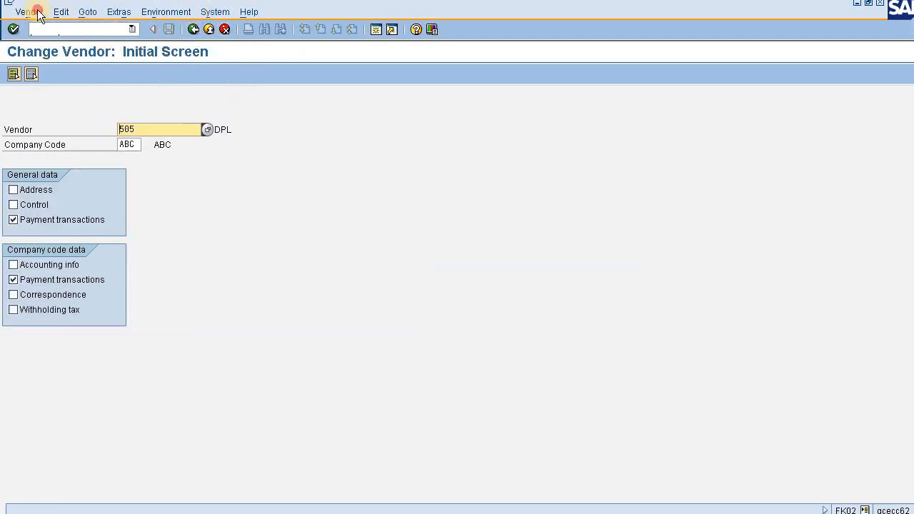
pyautogui.click(333, 105)
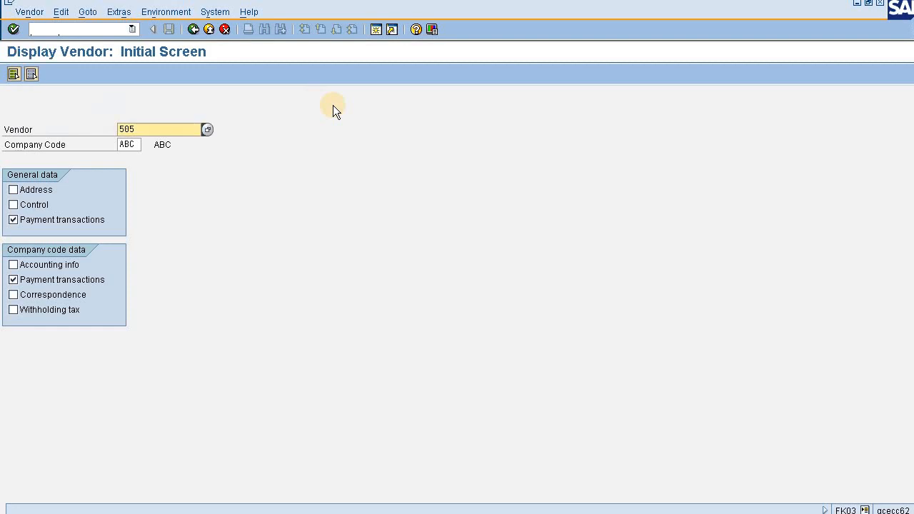
pyautogui.press('Return')
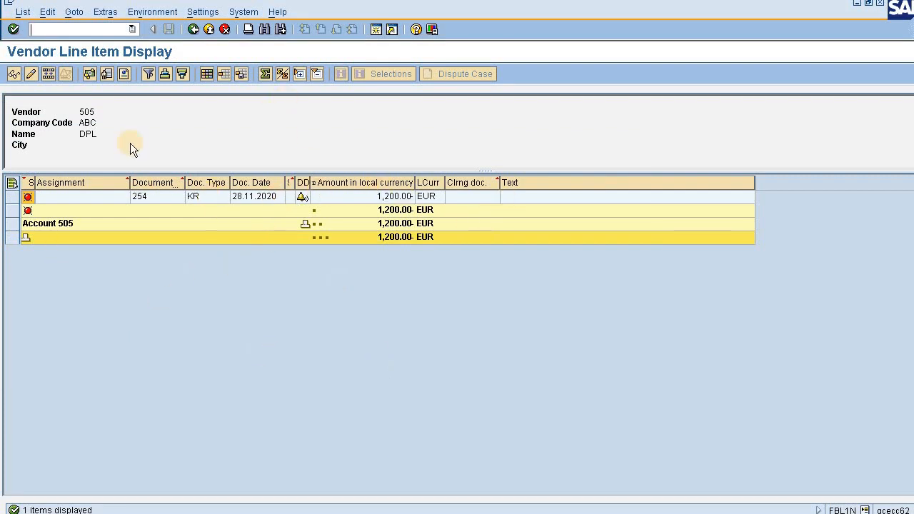
# Open payment run TEST1 dated 28.11.2020 in transaction F110 and review its company code, payment method and vendor parameters.
pyautogui.write('/nf')
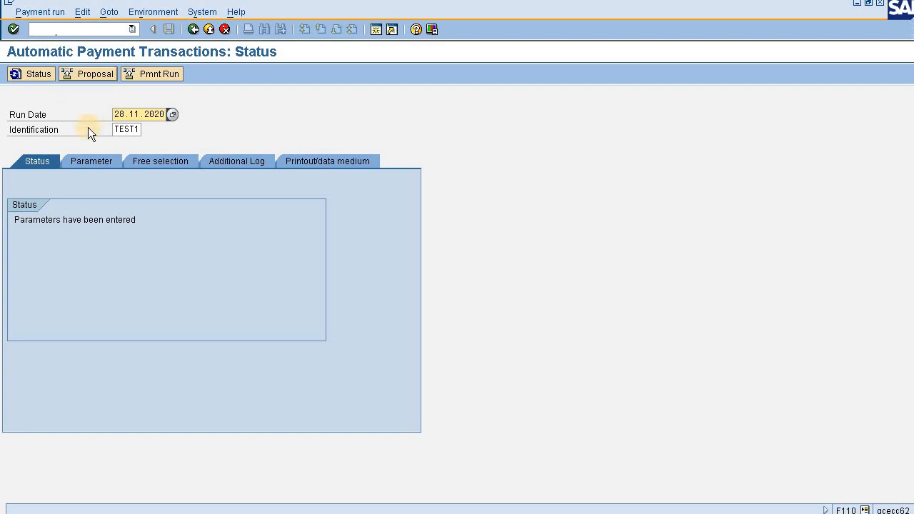
pyautogui.click(96, 161)
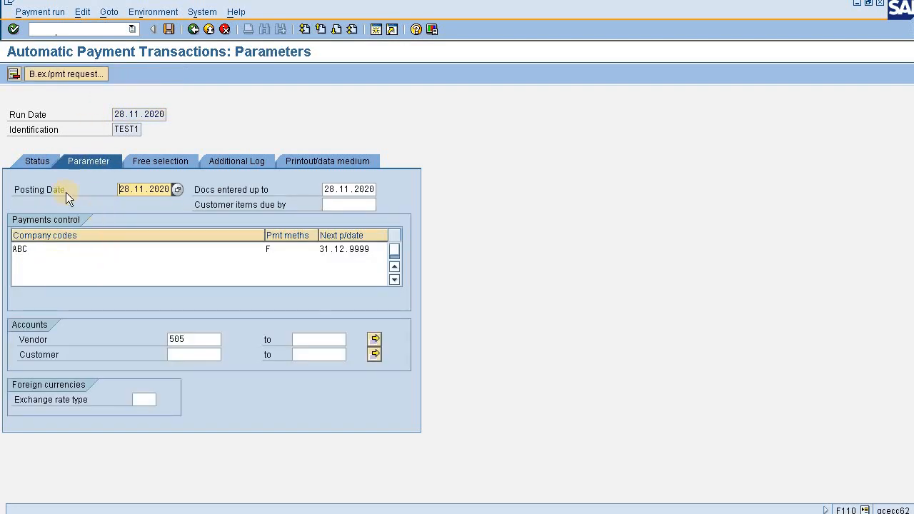
pyautogui.click(44, 162)
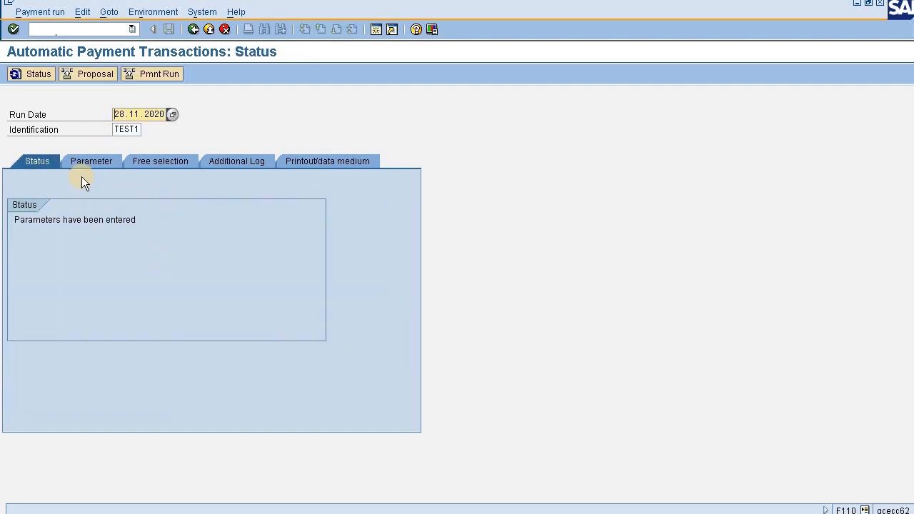
pyautogui.click(85, 161)
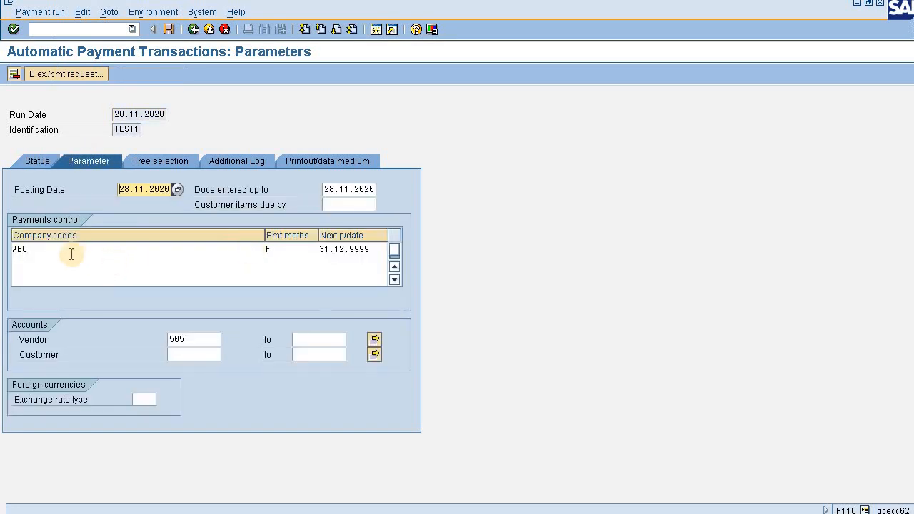
pyautogui.click(107, 255)
pyautogui.click(298, 250)
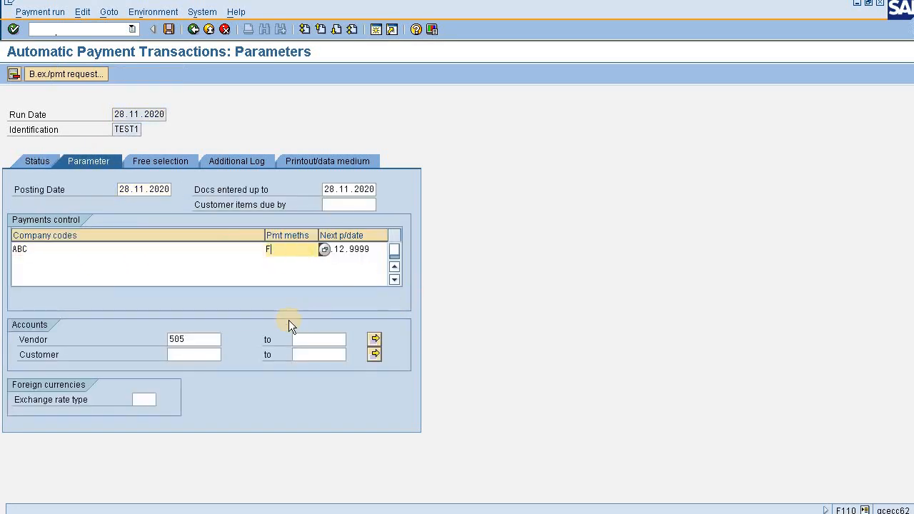
# Save the payment run parameters and start the proposal run for TEST1 immediately, refreshing its status.
pyautogui.click(168, 29)
pyautogui.click(37, 163)
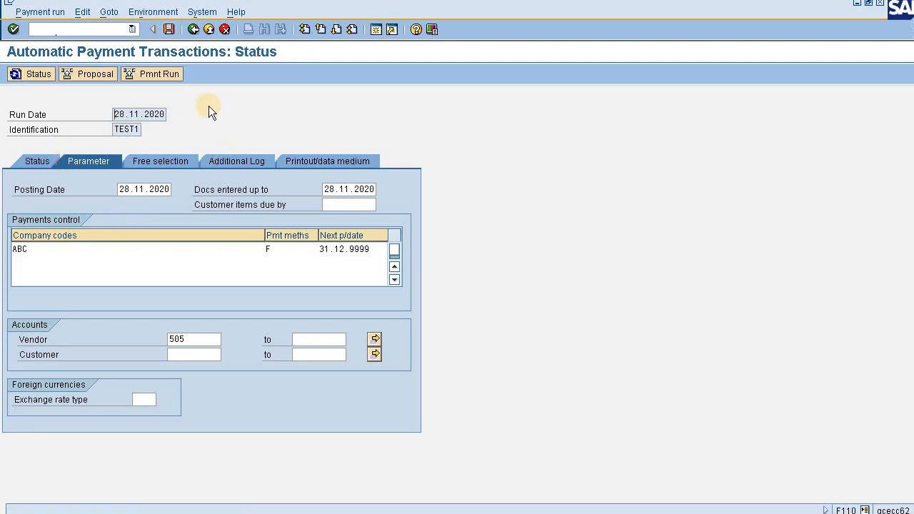
pyautogui.click(75, 74)
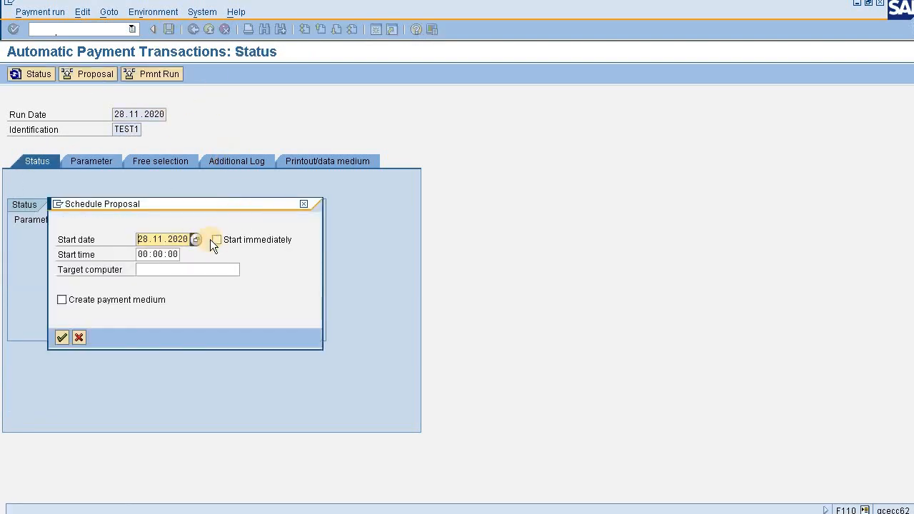
pyautogui.click(217, 240)
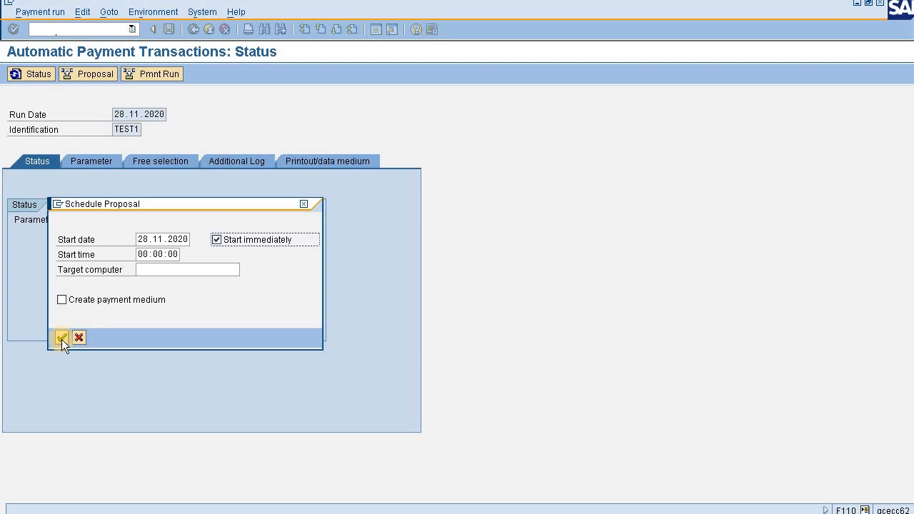
pyautogui.click(61, 339)
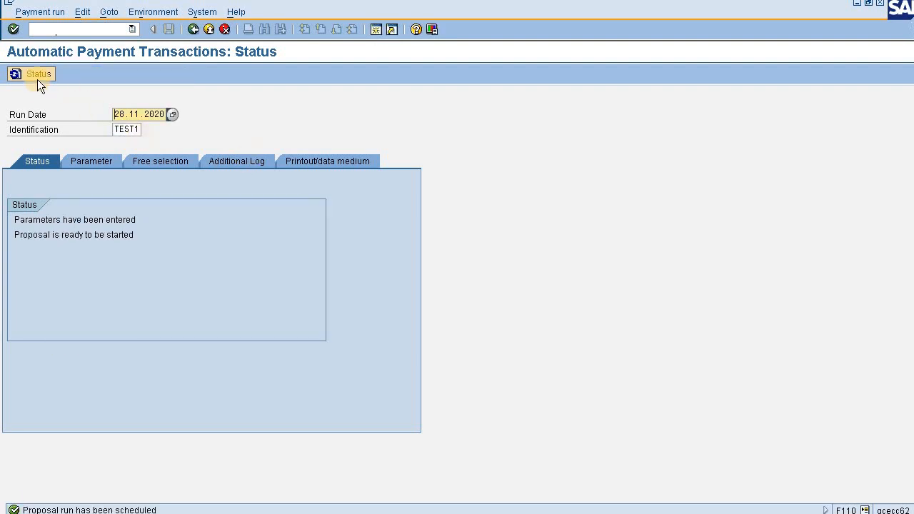
pyautogui.click(37, 76)
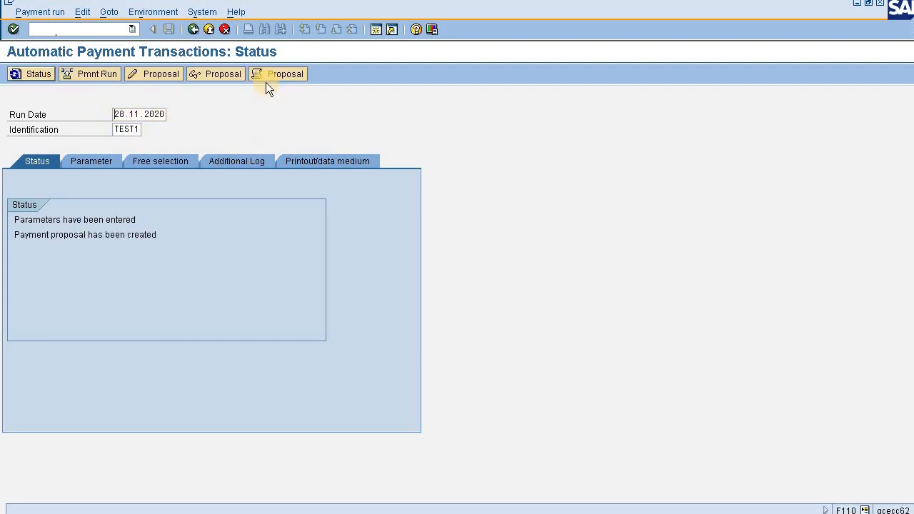
# Display the payment proposal and check the Axis Bank account number in vendor DPL's payment transactions for comparison.
pyautogui.click(219, 74)
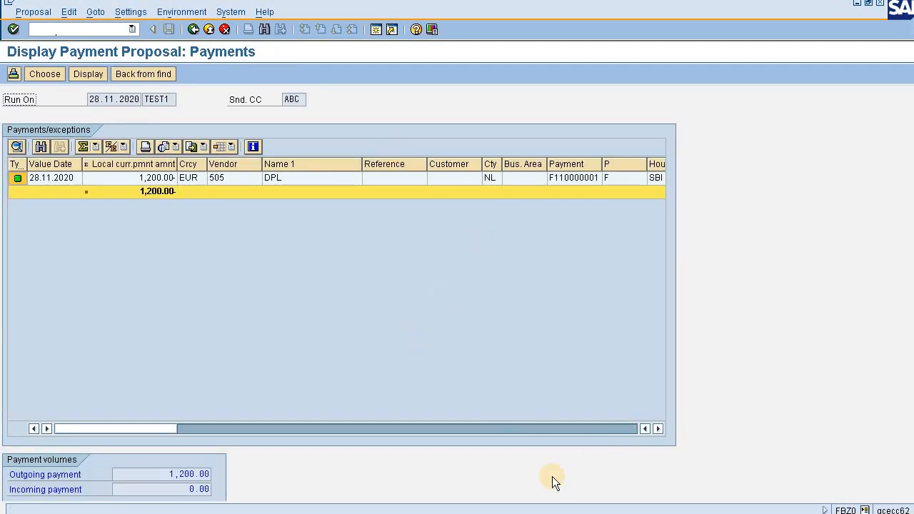
pyautogui.click(504, 513)
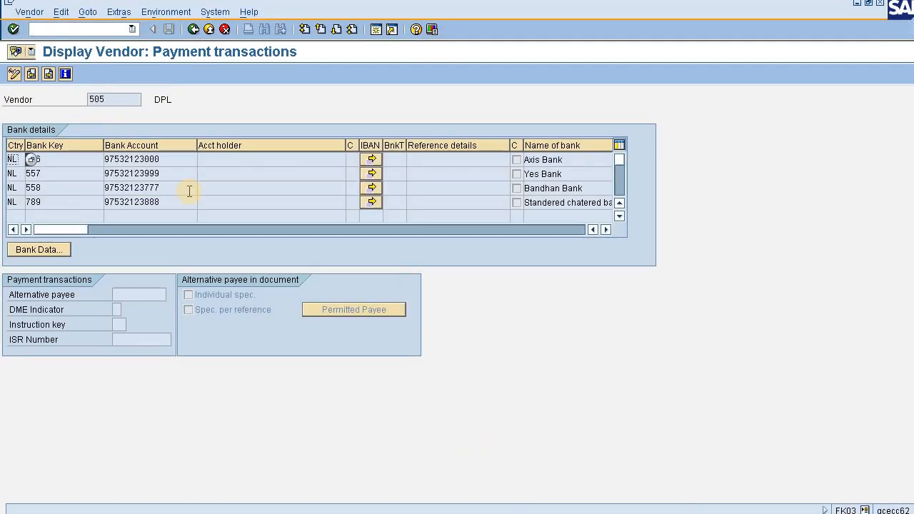
pyautogui.moveTo(161, 159); pyautogui.dragTo(104, 159)
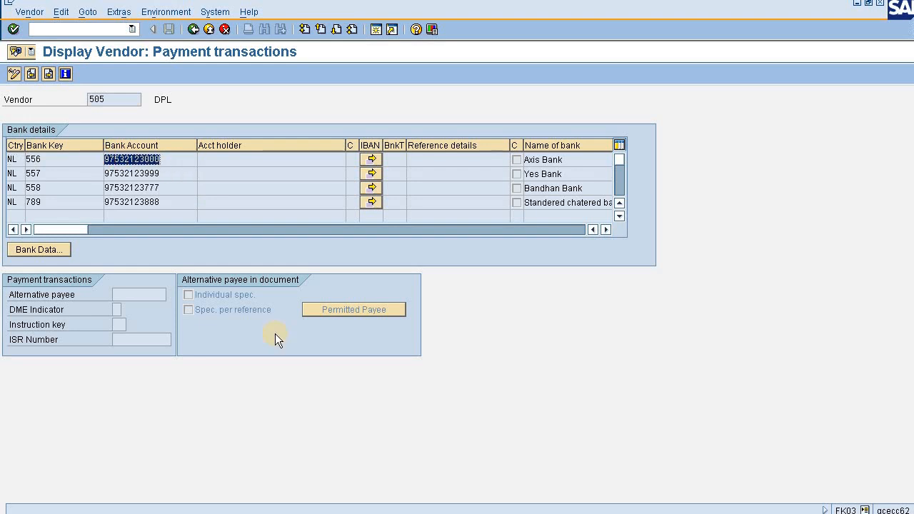
pyautogui.click(503, 513)
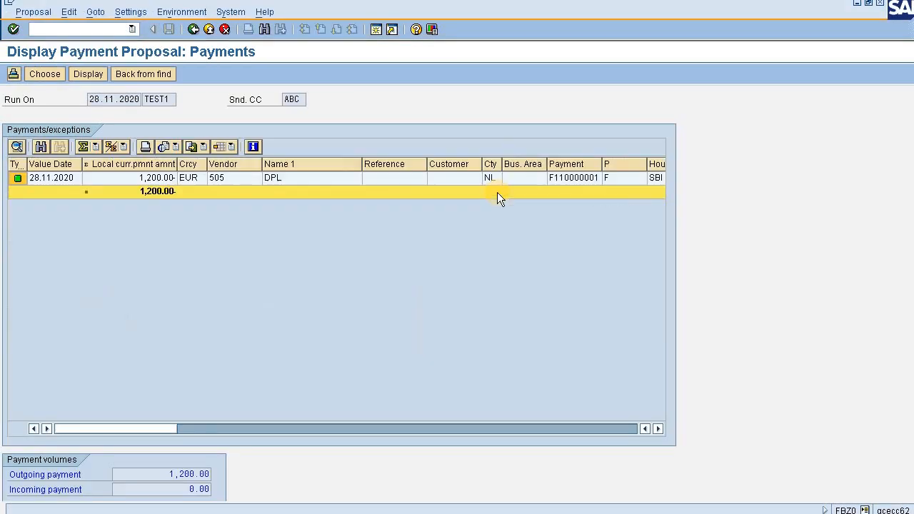
# Examine vendor DPL's proposal line up to the payee's account number and compare it with the vendor's Axis Bank account.
pyautogui.click(658, 429)
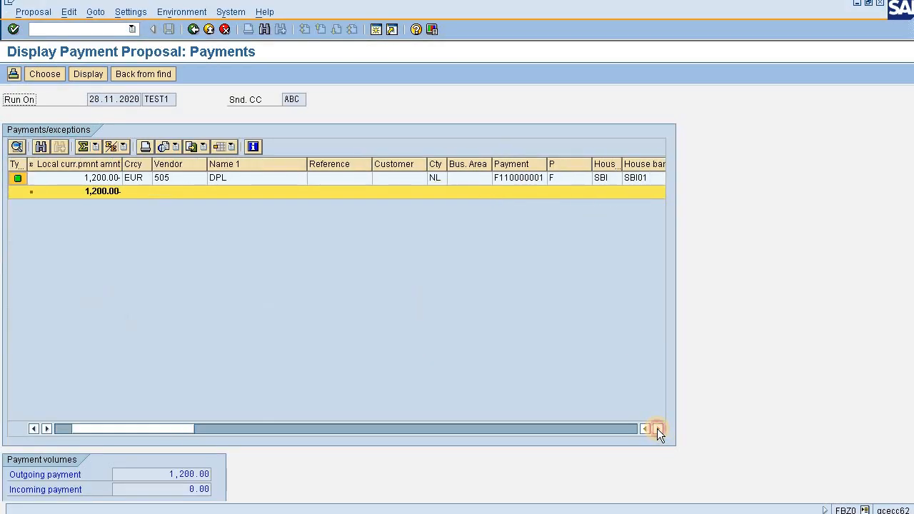
pyautogui.click(658, 429)
pyautogui.click(658, 429)
pyautogui.click(658, 429)
pyautogui.click(657, 429)
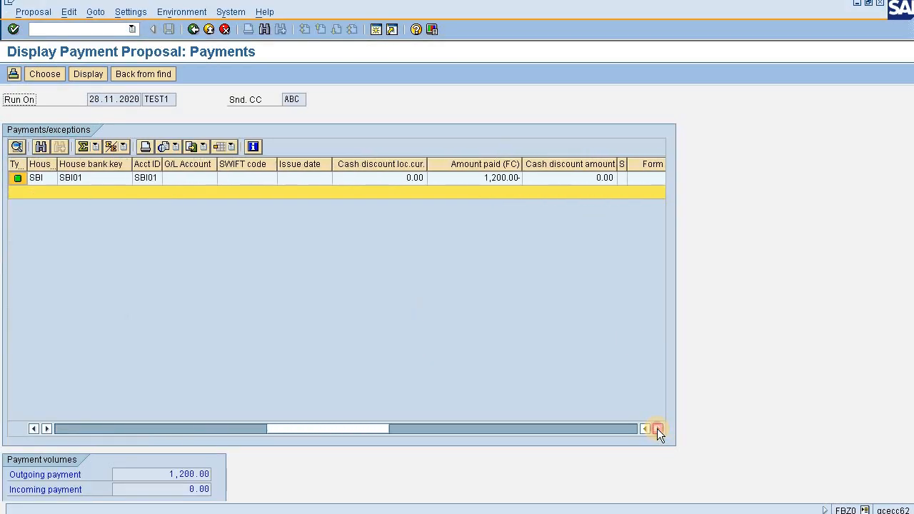
pyautogui.click(657, 429)
pyautogui.click(658, 429)
pyautogui.click(657, 429)
pyautogui.click(657, 429)
pyautogui.click(658, 428)
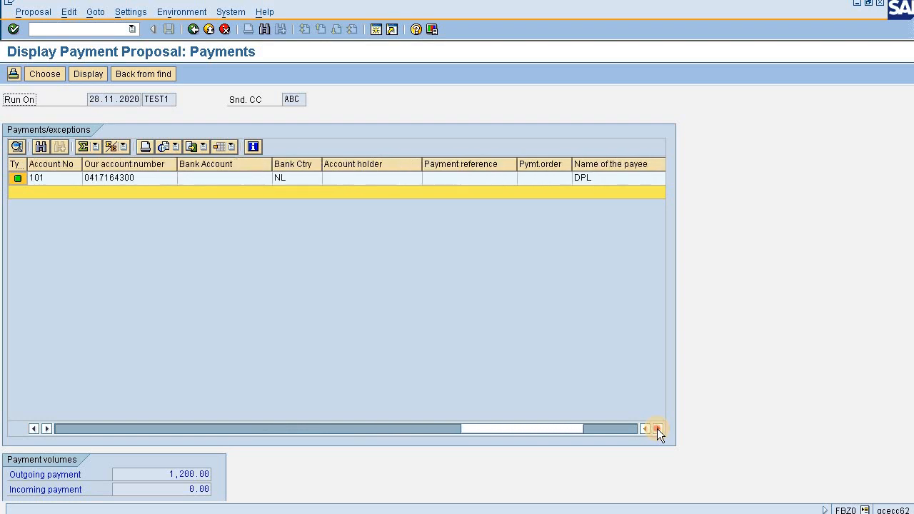
pyautogui.click(658, 429)
pyautogui.click(657, 429)
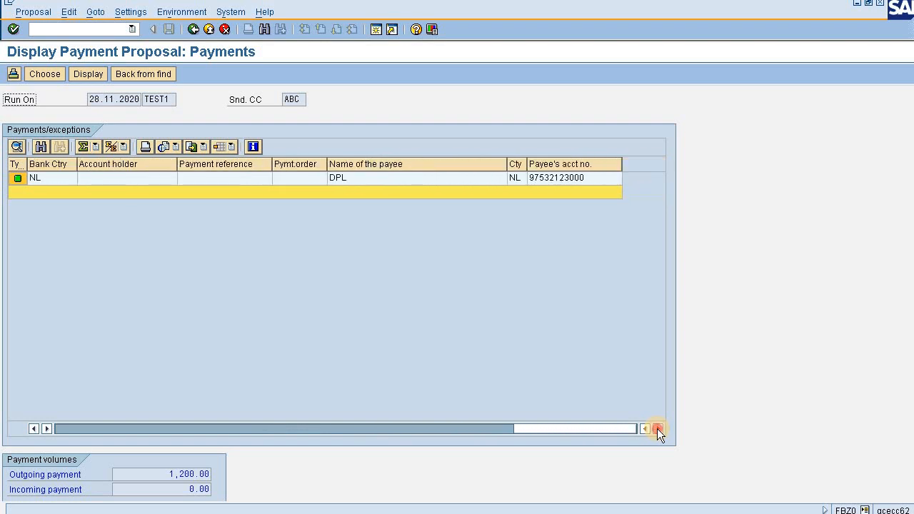
pyautogui.click(420, 179)
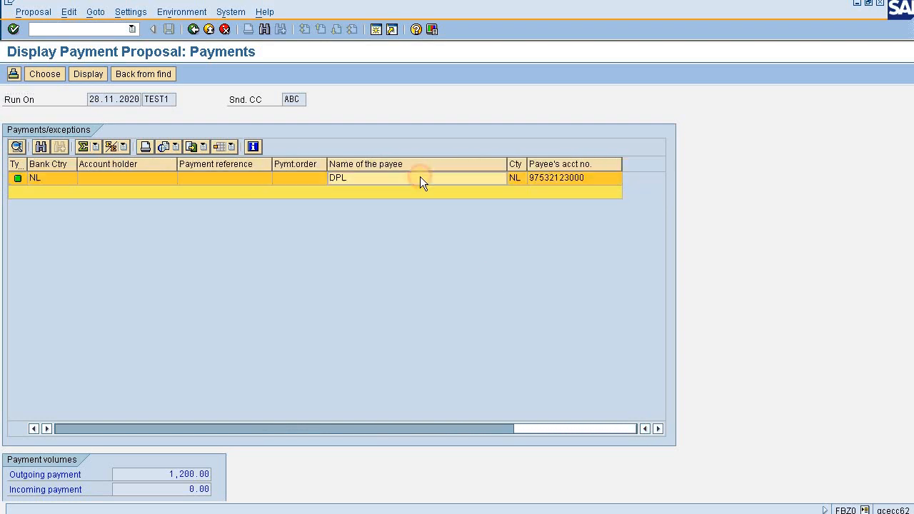
pyautogui.click(518, 184)
pyautogui.click(578, 165)
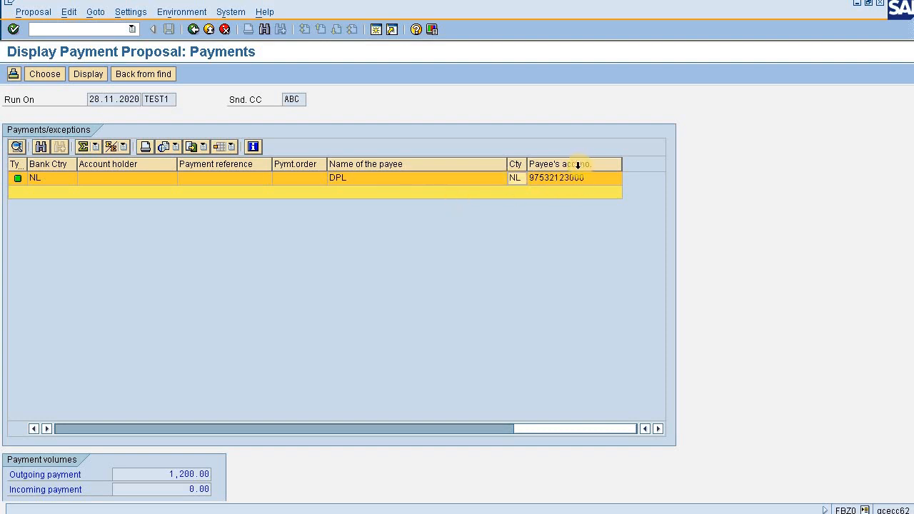
pyautogui.click(595, 177)
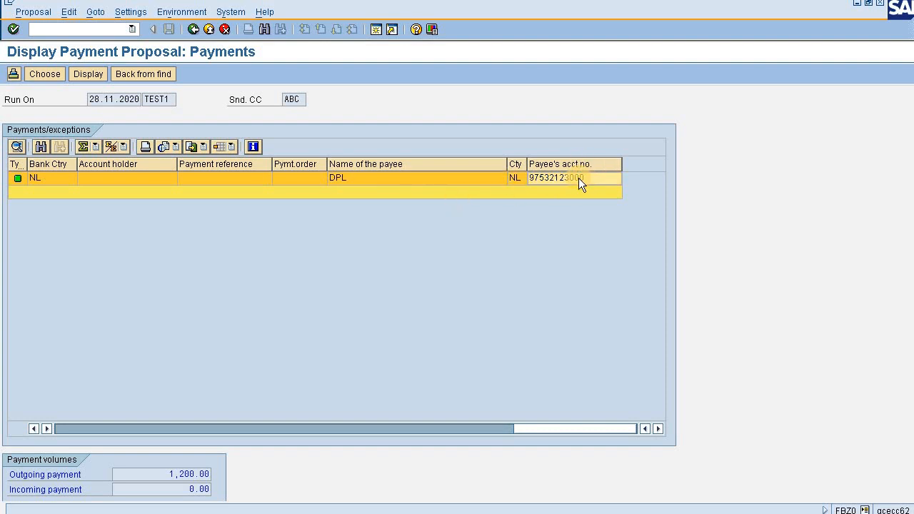
pyautogui.doubleClick(579, 178)
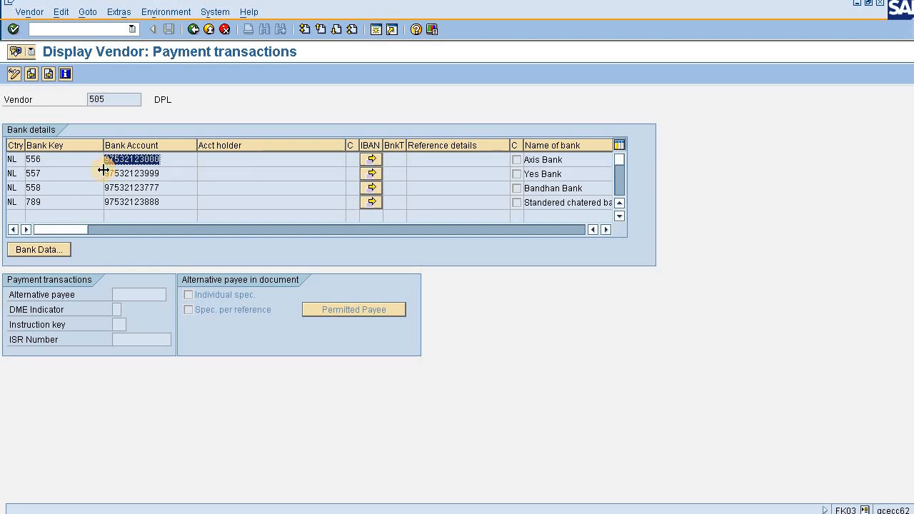
# Leave the proposal display and start the payment run for TEST1 immediately, refreshing the status until the run is carried out.
pyautogui.press('F3')
pyautogui.click(190, 29)
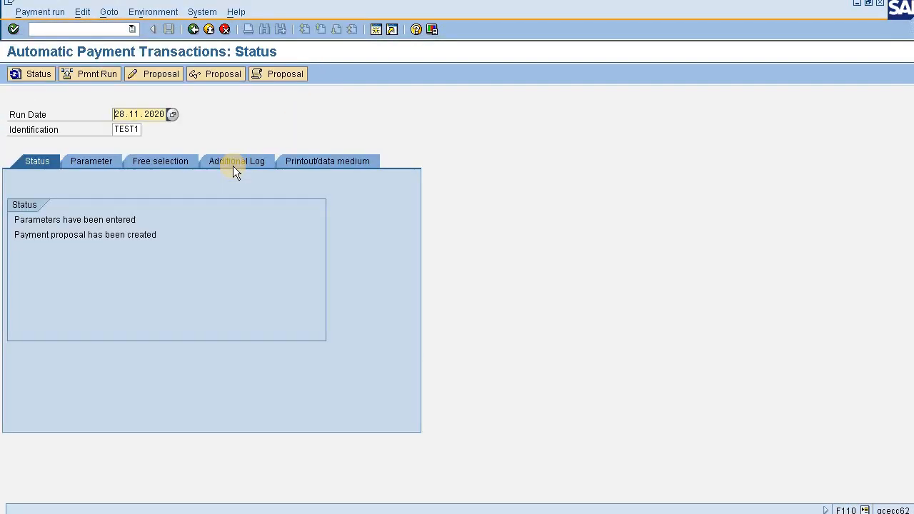
pyautogui.click(104, 76)
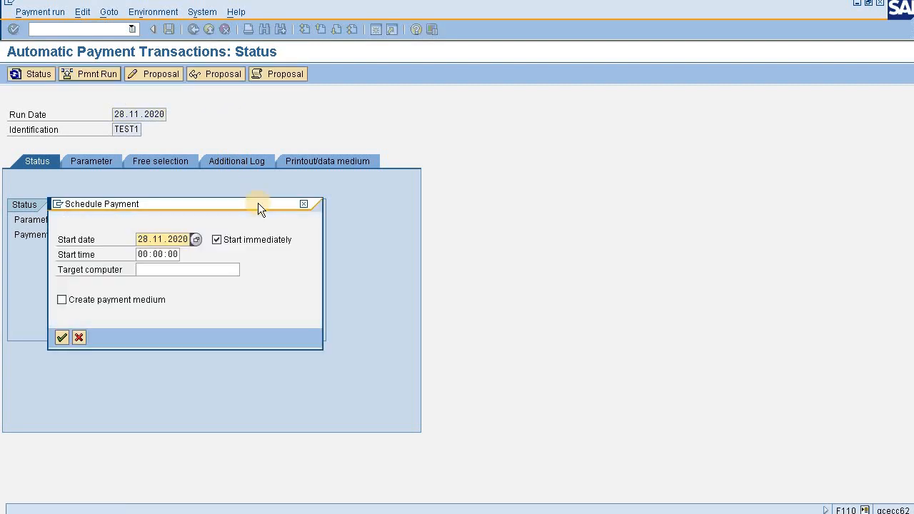
pyautogui.click(61, 338)
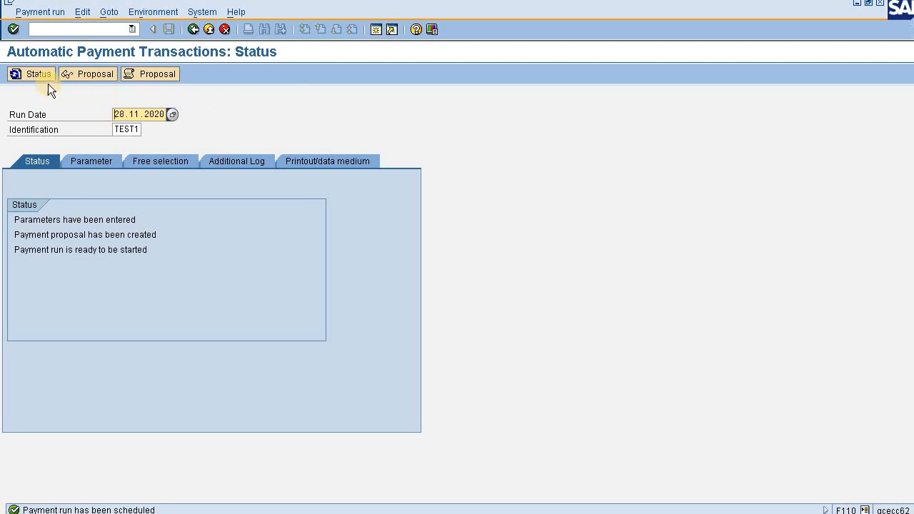
pyautogui.click(43, 78)
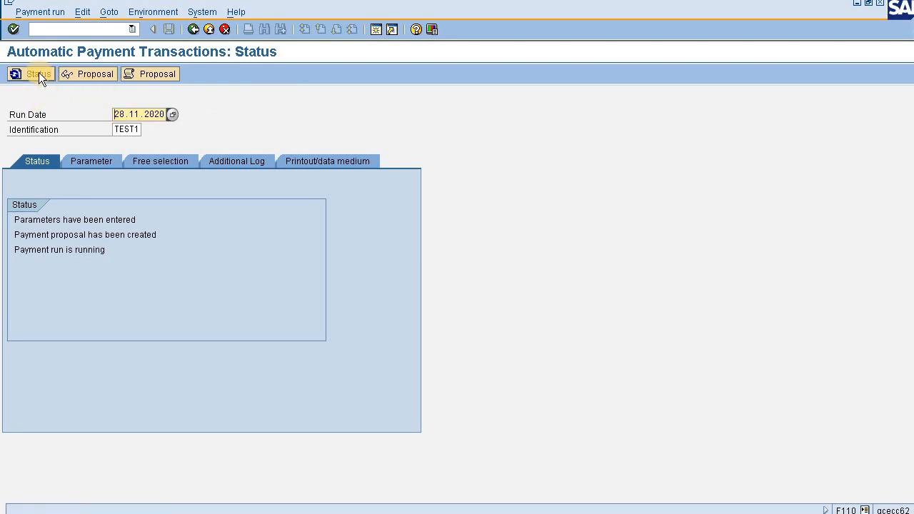
pyautogui.click(38, 72)
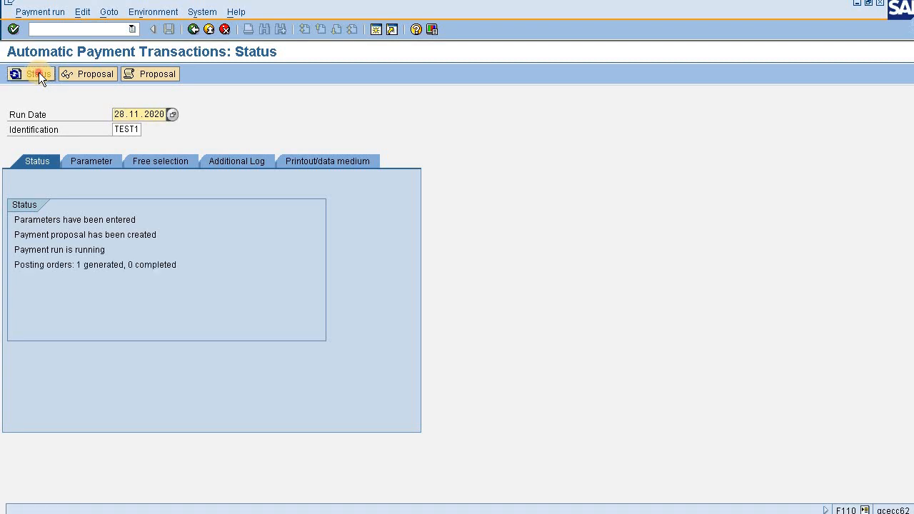
pyautogui.click(39, 72)
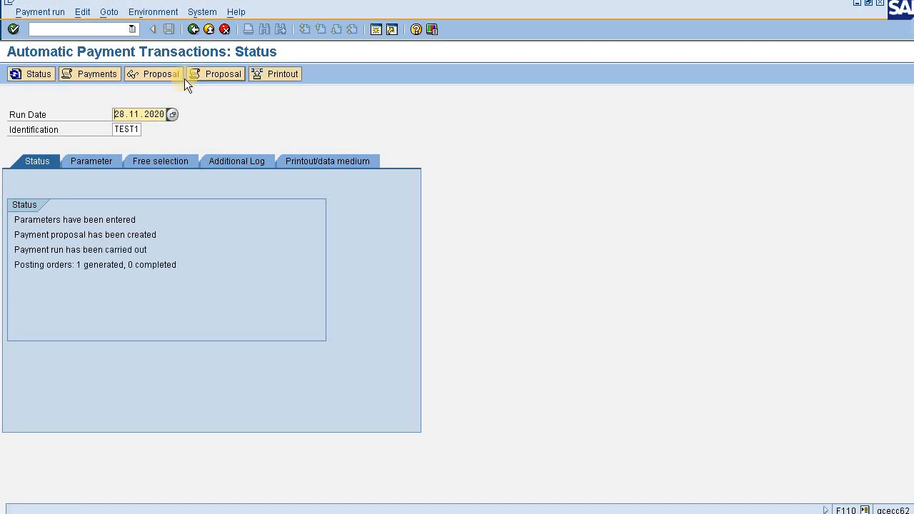
# Open the proposal run's job log and examine which vendor bank accounts are read during payment method selection.
pyautogui.click(203, 78)
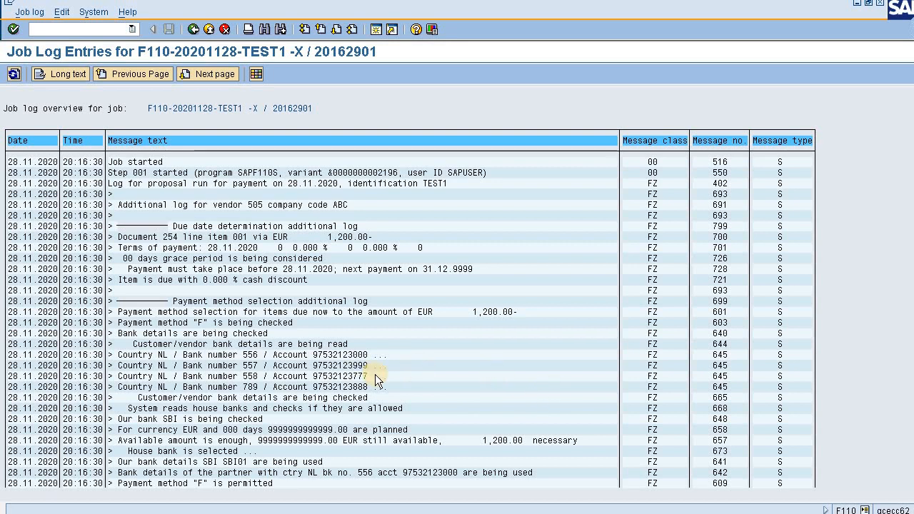
pyautogui.click(290, 355)
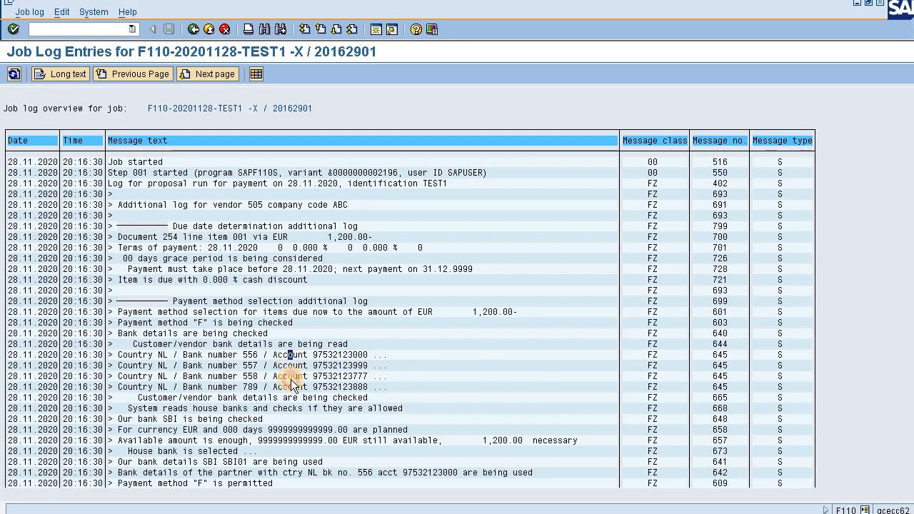
pyautogui.click(291, 376)
pyautogui.click(360, 356)
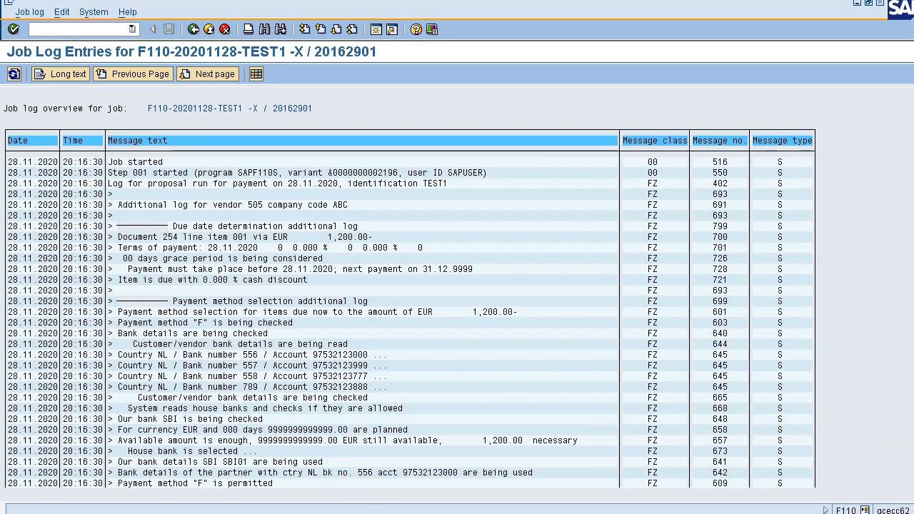
pyautogui.press('pagedown')
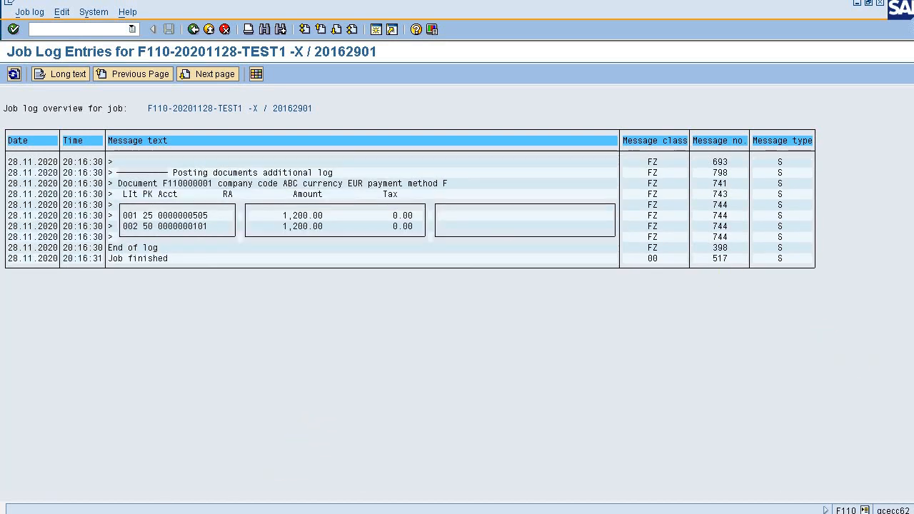
# Review the job log for the partner bank details used and compare that account with the vendor bank accounts listed.
pyautogui.scroll(1, 410, 214)
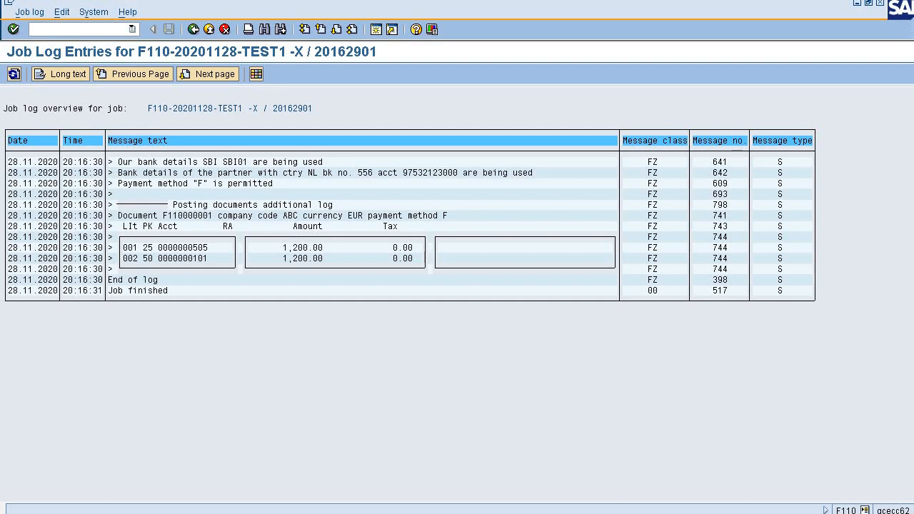
pyautogui.scroll(1, 410, 214)
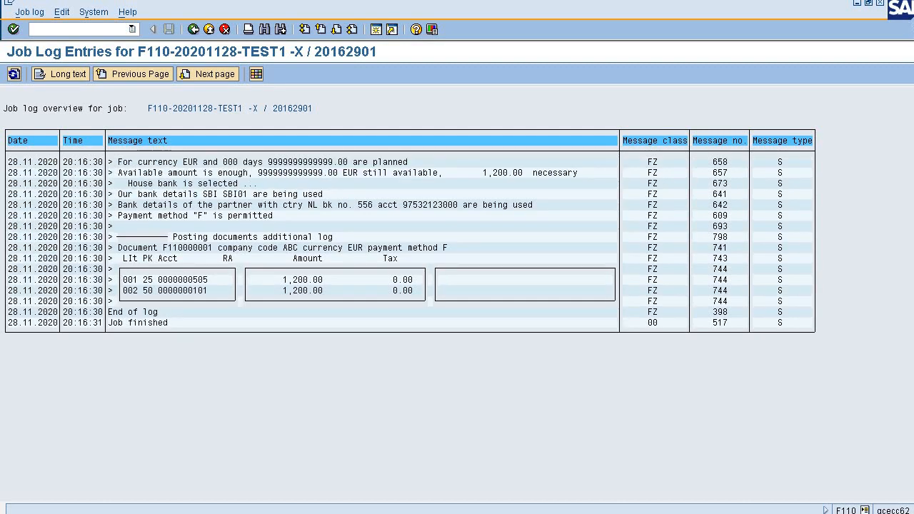
pyautogui.scroll(1, 410, 257)
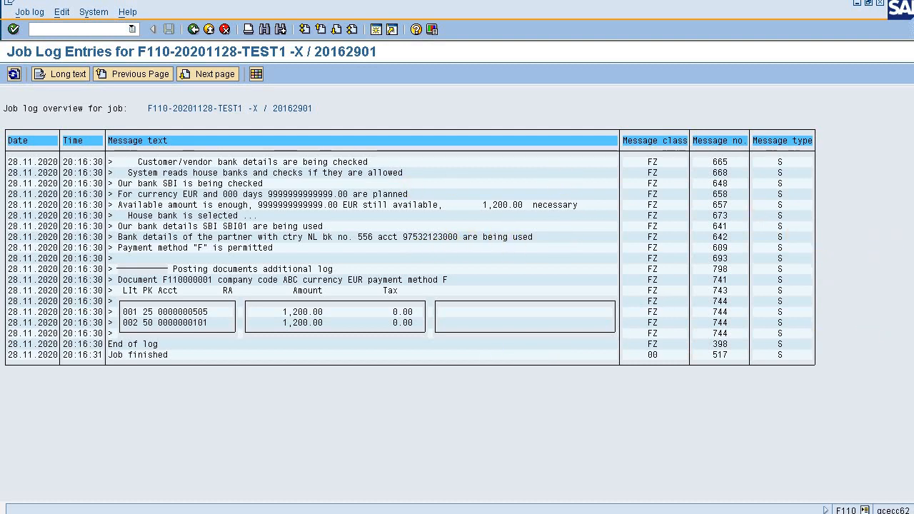
pyautogui.scroll(2, 410, 278)
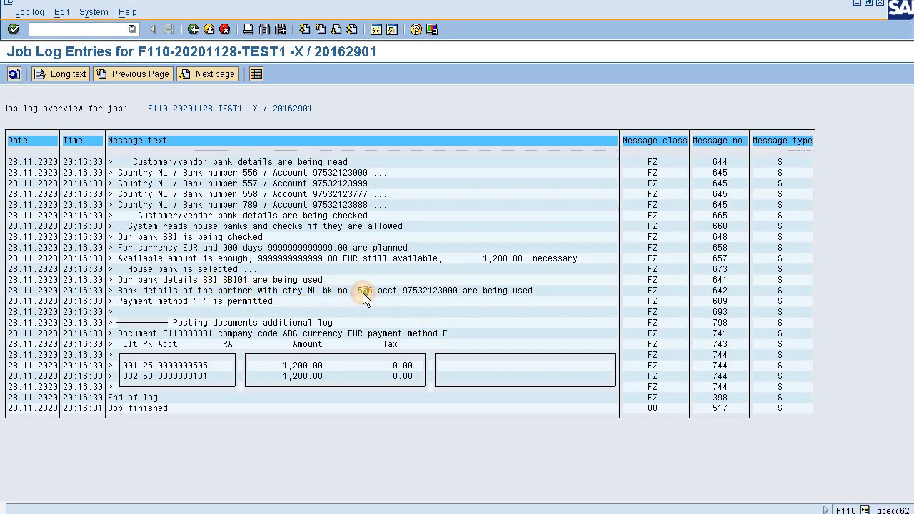
pyautogui.click(391, 291)
pyautogui.click(425, 291)
pyautogui.click(510, 291)
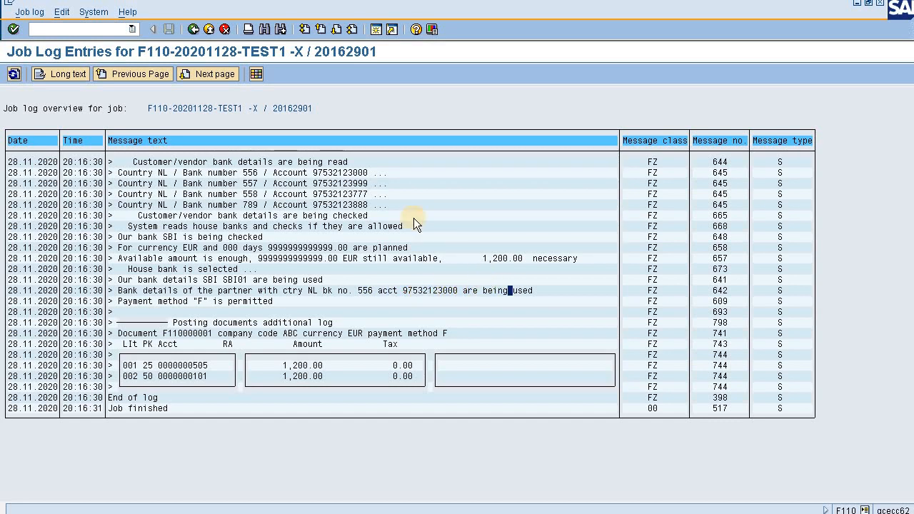
pyautogui.click(355, 172)
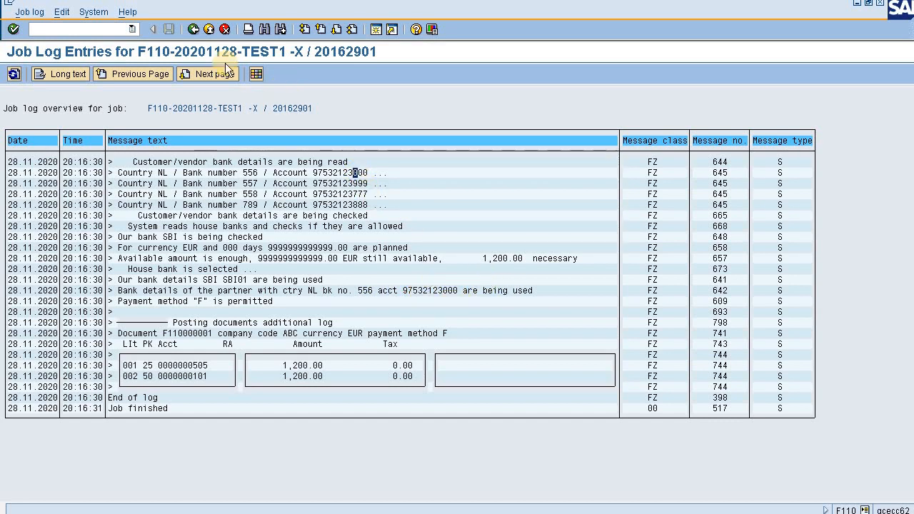
# Leave the job log and check the Yes Bank account number in vendor DPL's payment transactions.
pyautogui.click(192, 30)
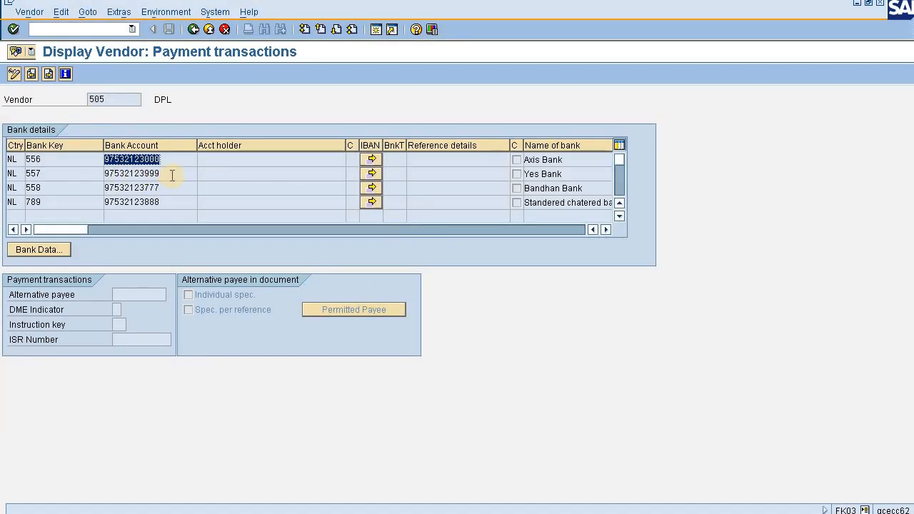
pyautogui.moveTo(162, 176); pyautogui.dragTo(105, 177)
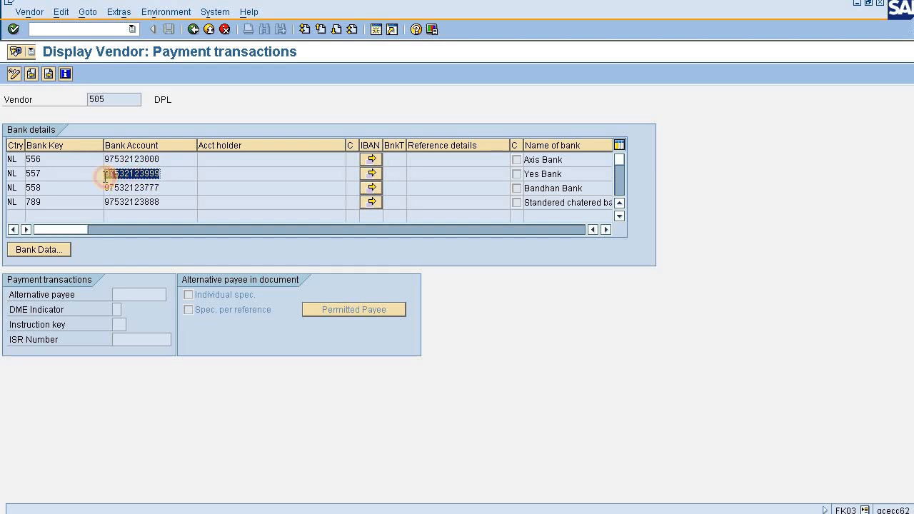
# Check the Axis Bank and Bandhan Bank account numbers and the partner bank type field in vendor DPL's bank details.
pyautogui.moveTo(163, 158); pyautogui.dragTo(78, 158)
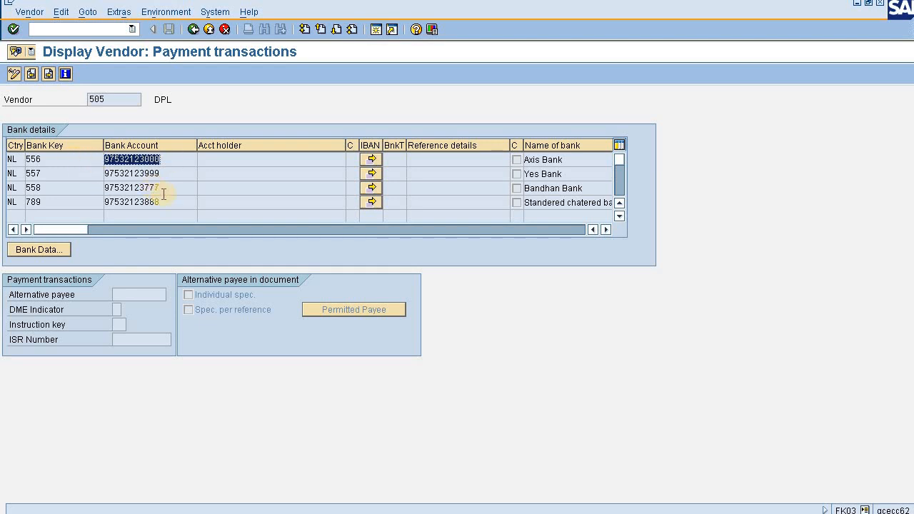
pyautogui.moveTo(165, 190); pyautogui.dragTo(102, 188)
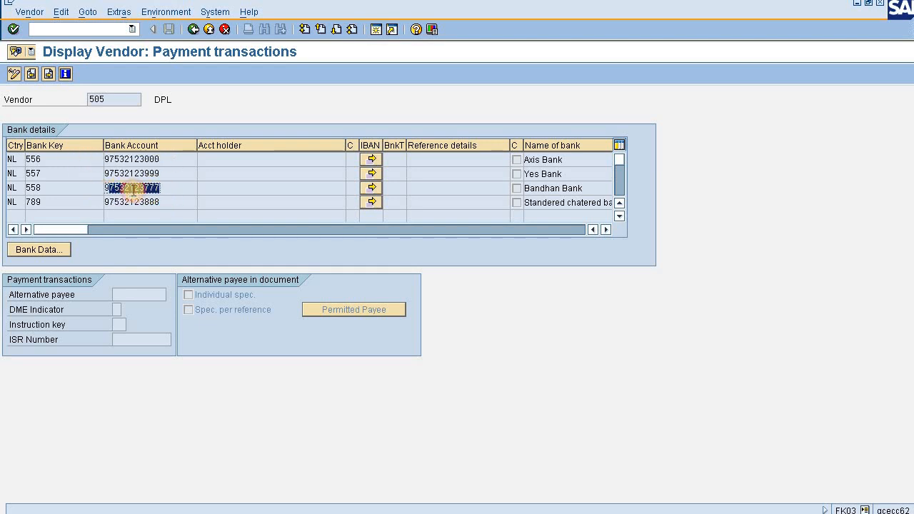
pyautogui.moveTo(165, 191); pyautogui.dragTo(70, 184)
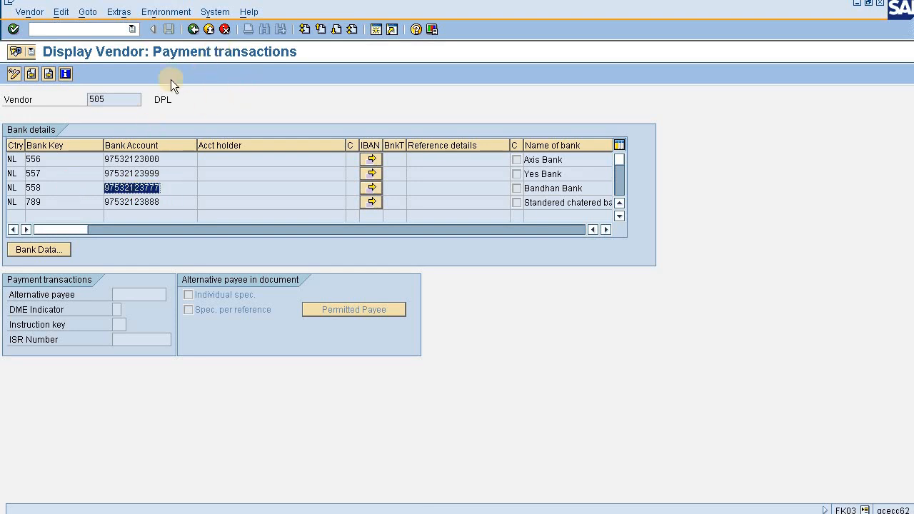
pyautogui.click(396, 159)
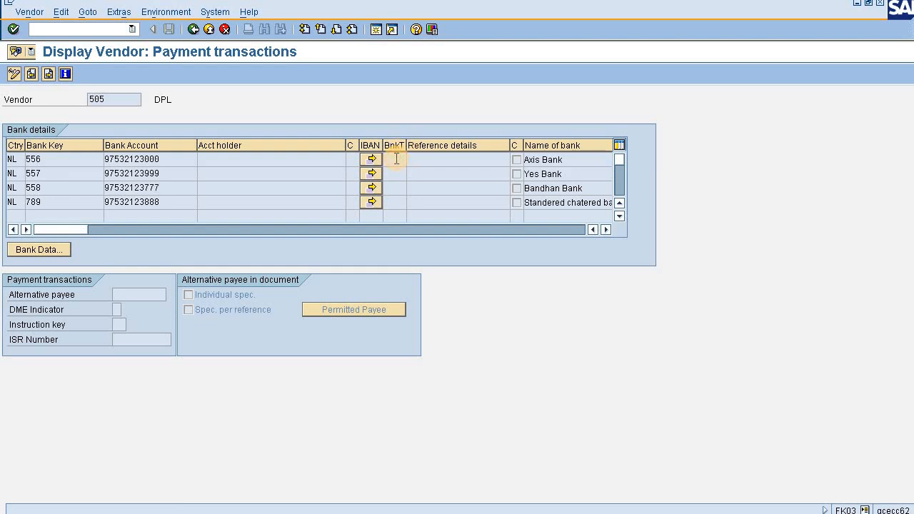
# Open vendor DPL's payment transactions in company code ABC for editing with transaction FK02.
pyautogui.click(73, 29)
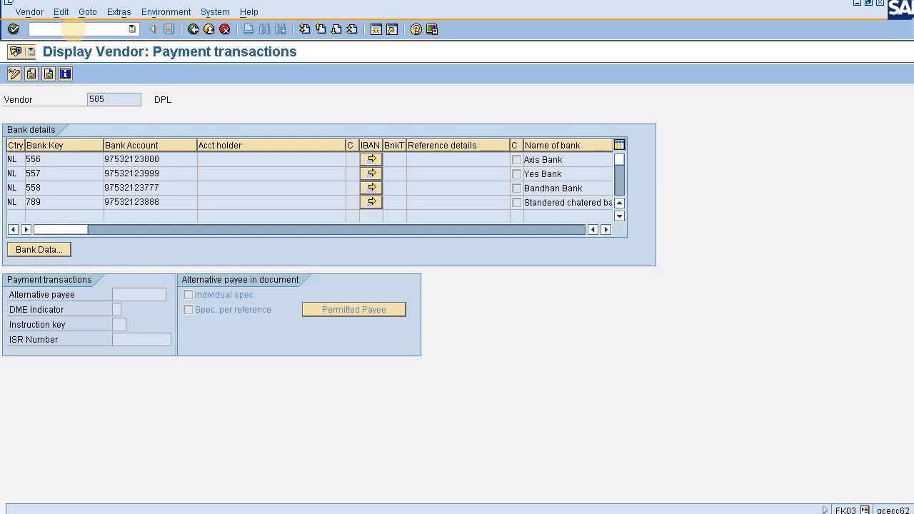
pyautogui.write('/nfk02')
pyautogui.press('Return')
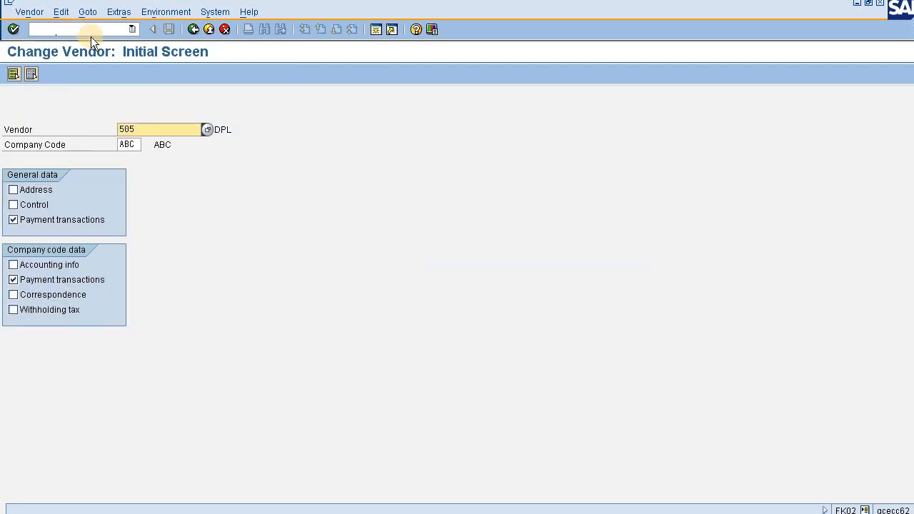
pyautogui.press('Return')
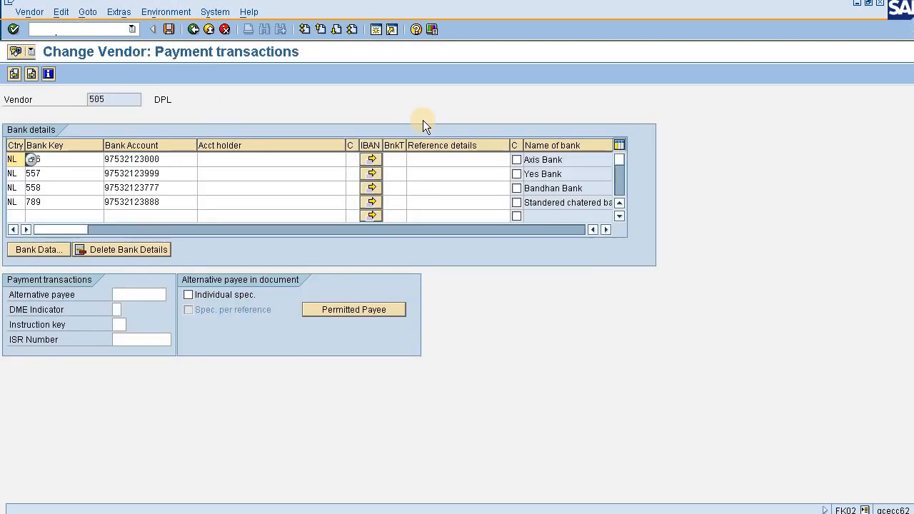
# Set the partner bank type of the vendor's Yes Bank account to 0001.
pyautogui.click(398, 159)
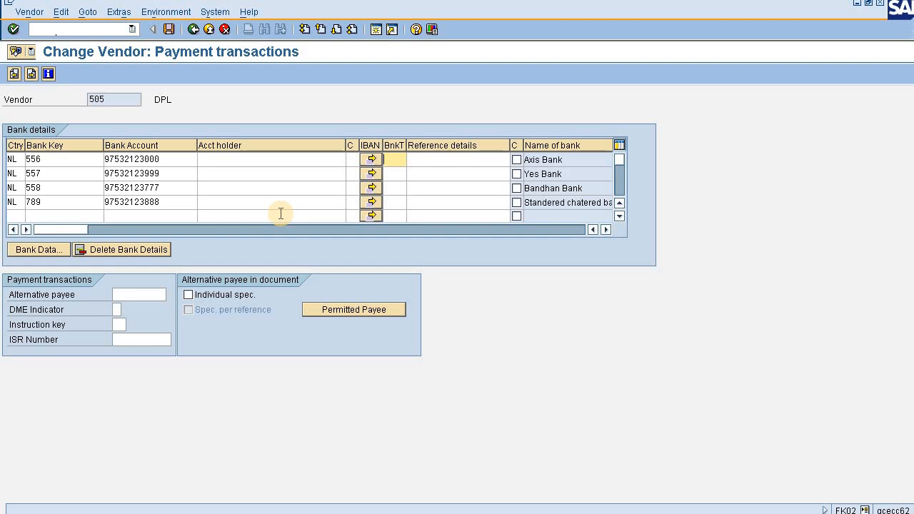
pyautogui.click(395, 173)
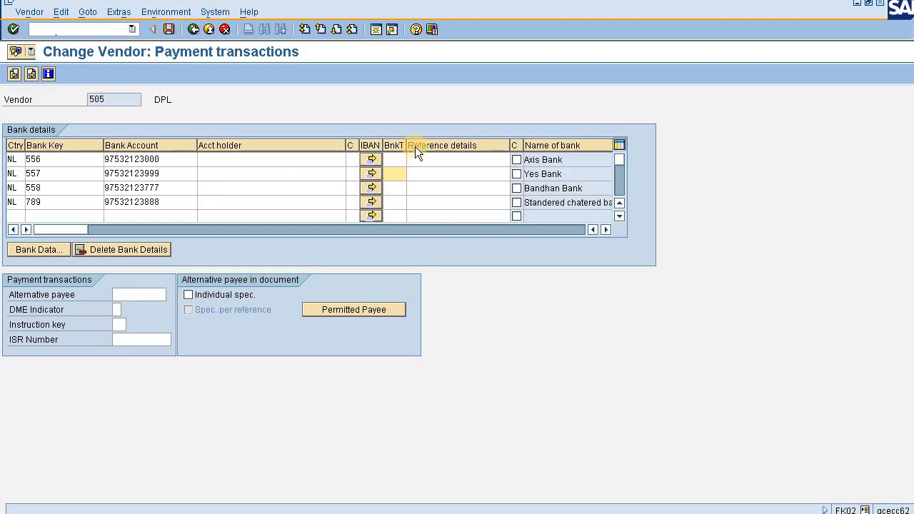
pyautogui.moveTo(572, 175); pyautogui.dragTo(519, 178)
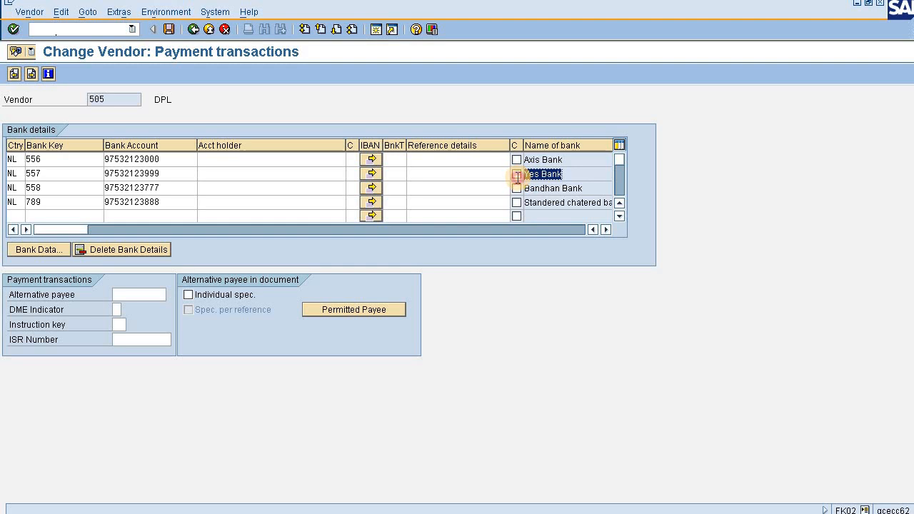
pyautogui.click(400, 176)
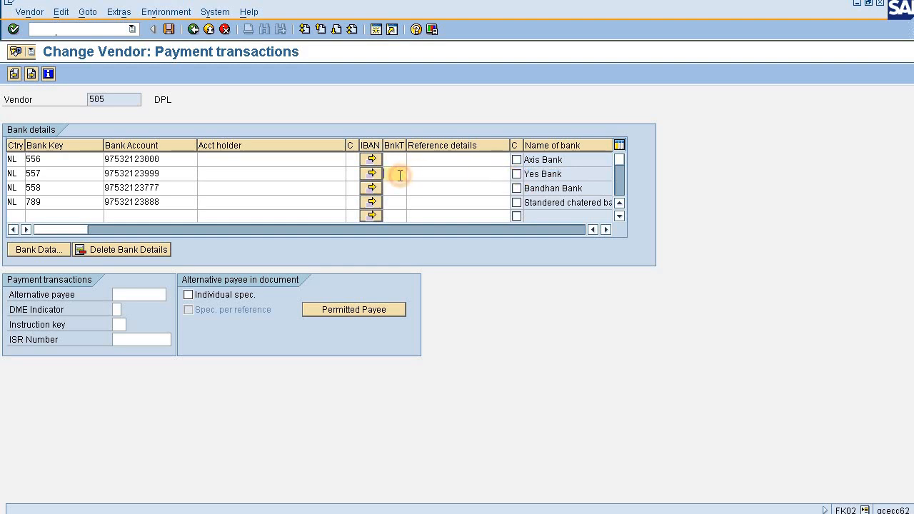
pyautogui.write('0001')
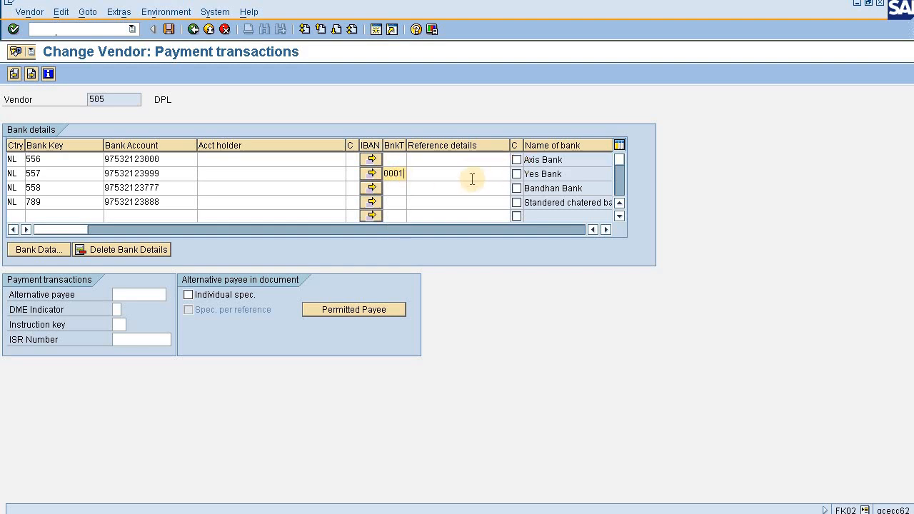
# Set the partner bank type to 0002 for the Bandhan Bank account and 0003 for the Standered chatered bank account.
pyautogui.click(400, 187)
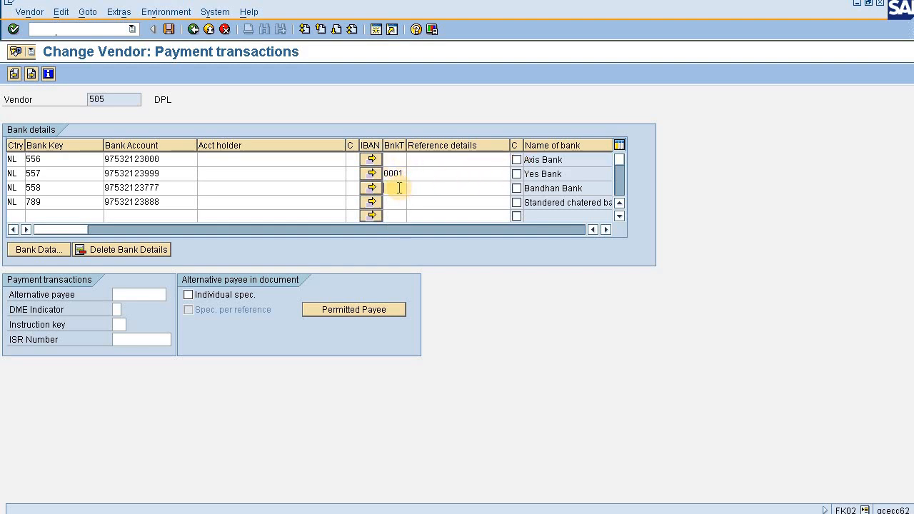
pyautogui.write('00')
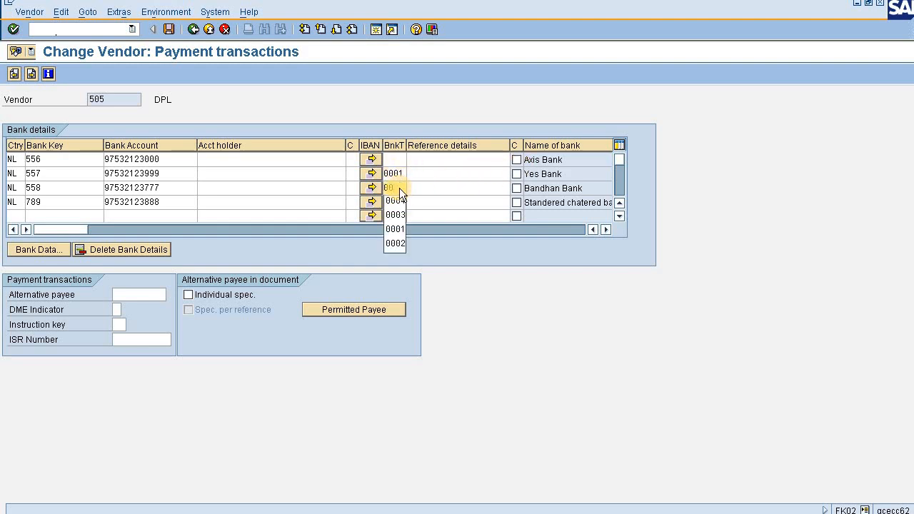
pyautogui.write('02')
pyautogui.click(400, 202)
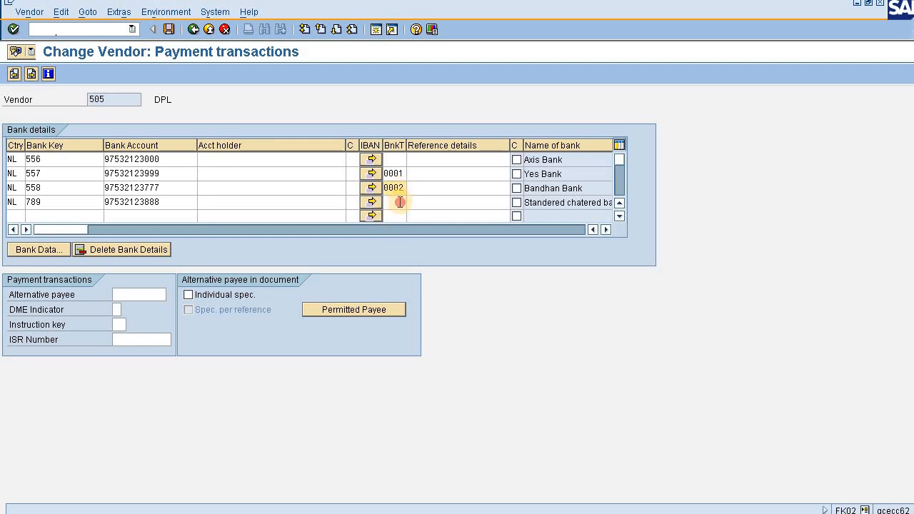
pyautogui.write('000')
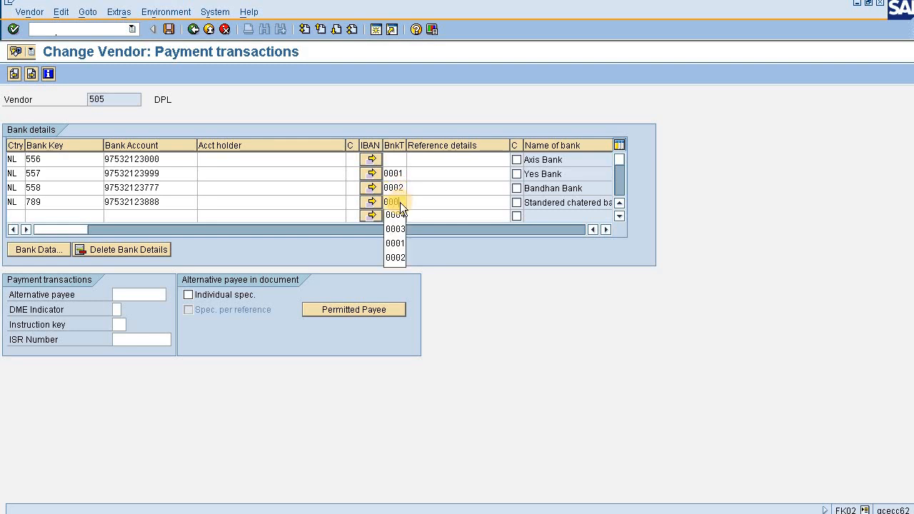
pyautogui.write('3')
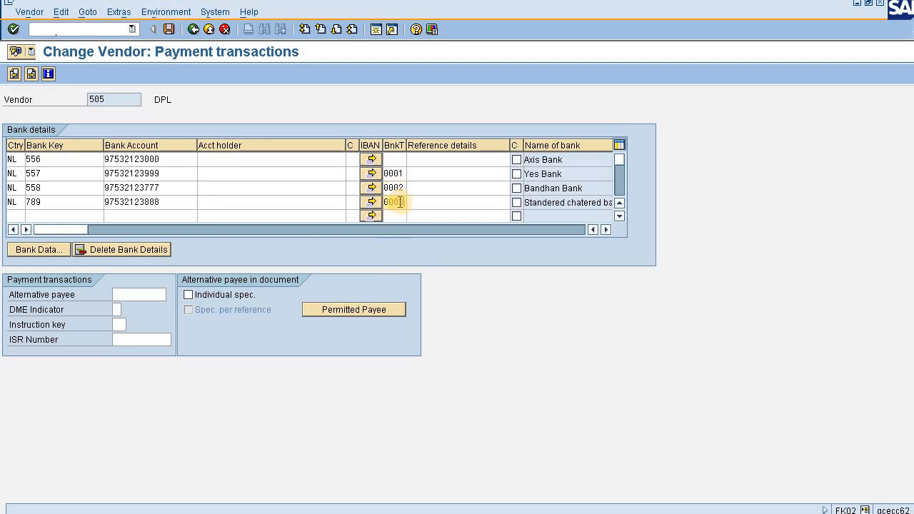
# Set the Axis Bank account's partner bank type to 0004 and save the vendor changes.
pyautogui.click(396, 160)
pyautogui.write('000')
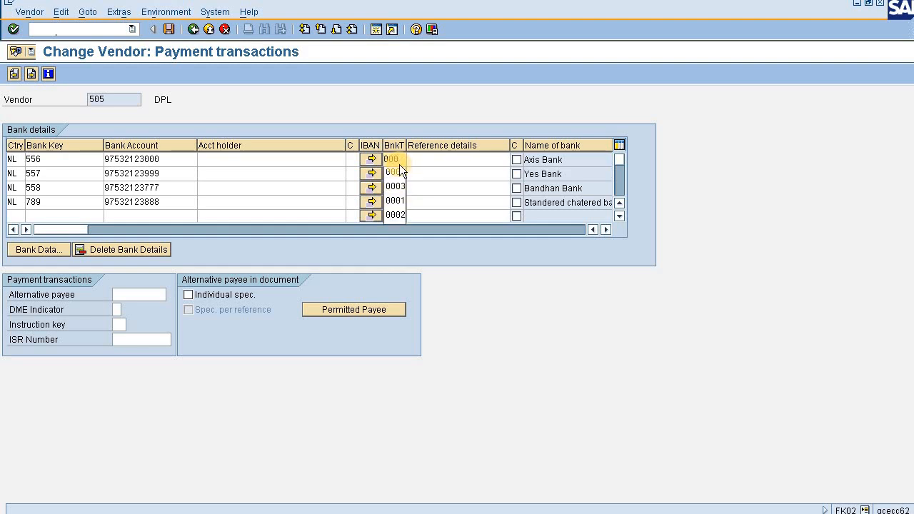
pyautogui.click(400, 172)
pyautogui.click(437, 174)
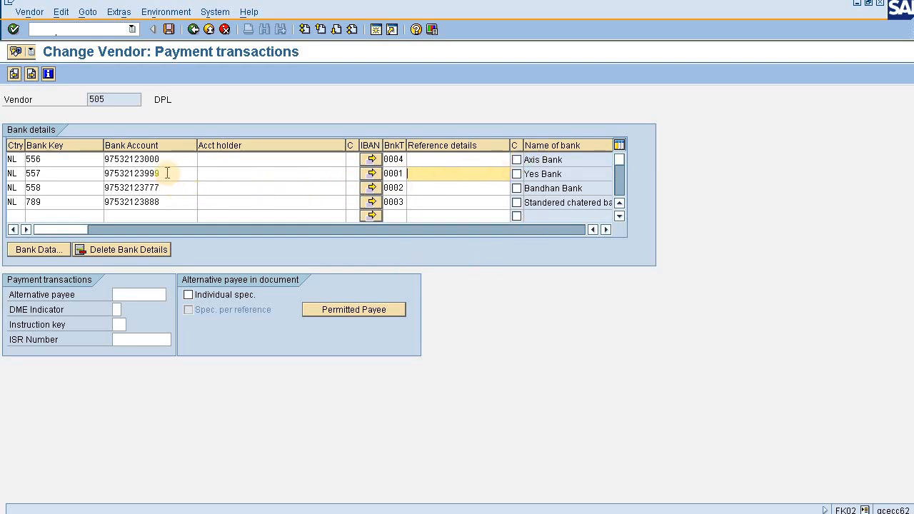
pyautogui.moveTo(165, 172)
pyautogui.mouseDown()
pyautogui.moveTo(86, 173)
pyautogui.moveTo(166, 174)
pyautogui.mouseUp()
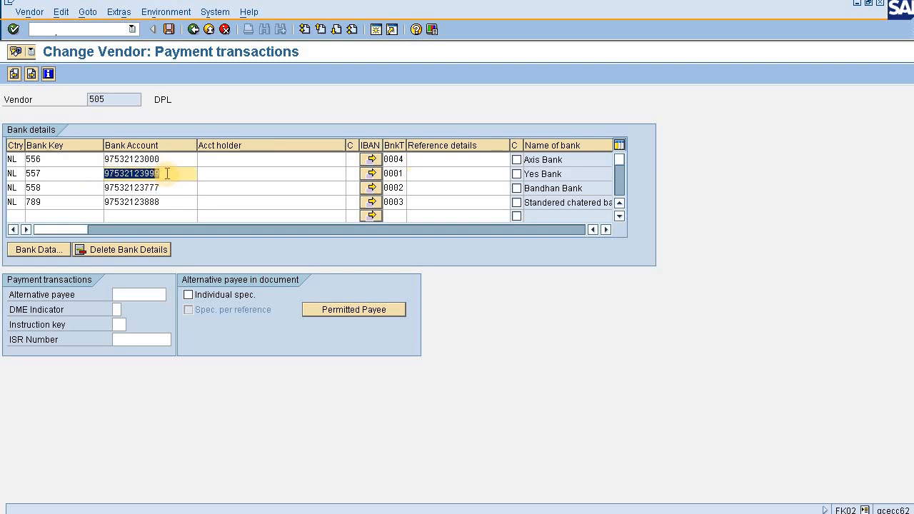
pyautogui.click(169, 28)
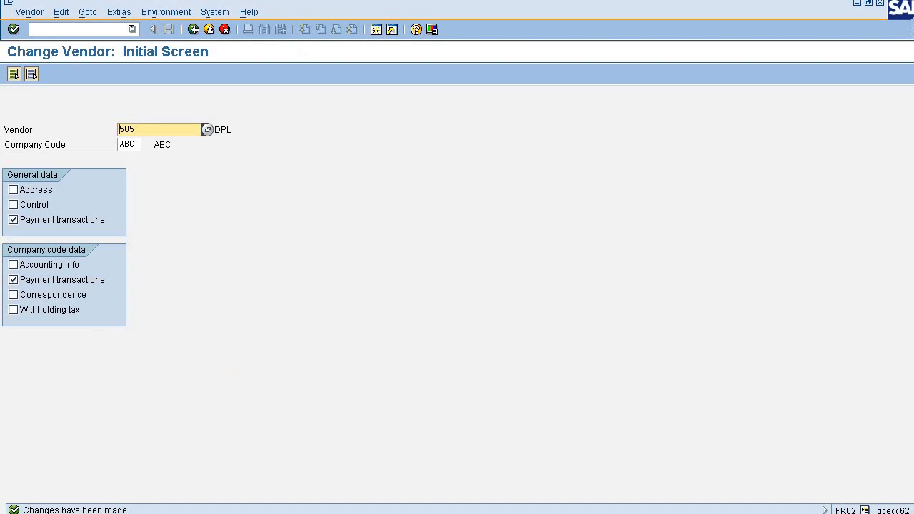
# Start a vendor invoice with transaction FB60 for vendor DPL, using the reference test1235.
pyautogui.click(86, 29)
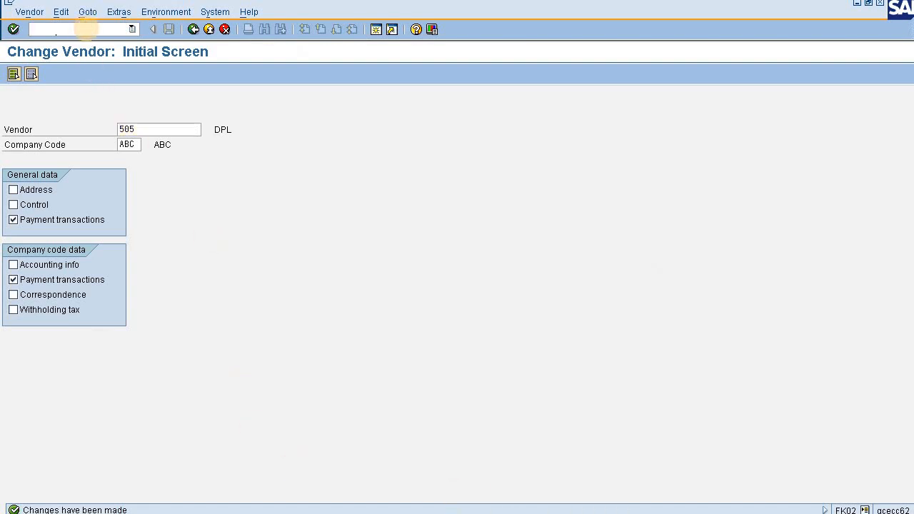
pyautogui.write('/nfb60')
pyautogui.press('Return')
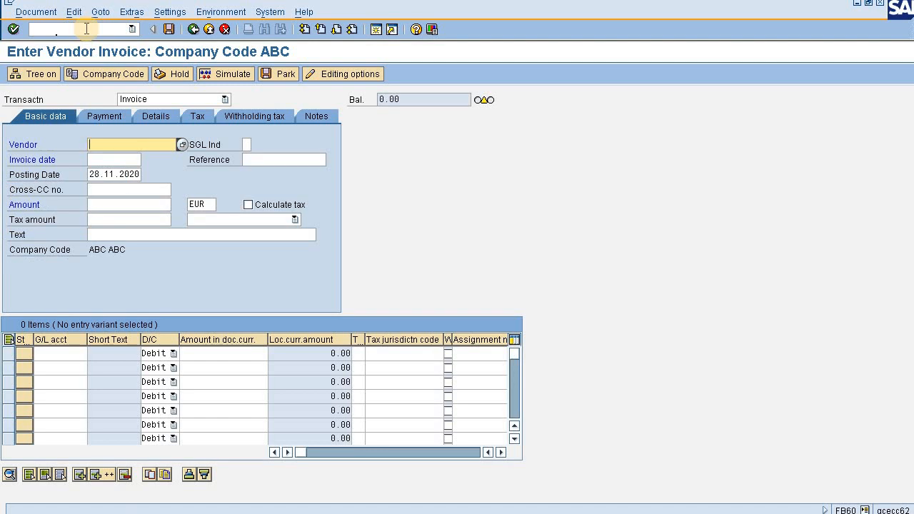
pyautogui.write('505')
pyautogui.click(246, 160)
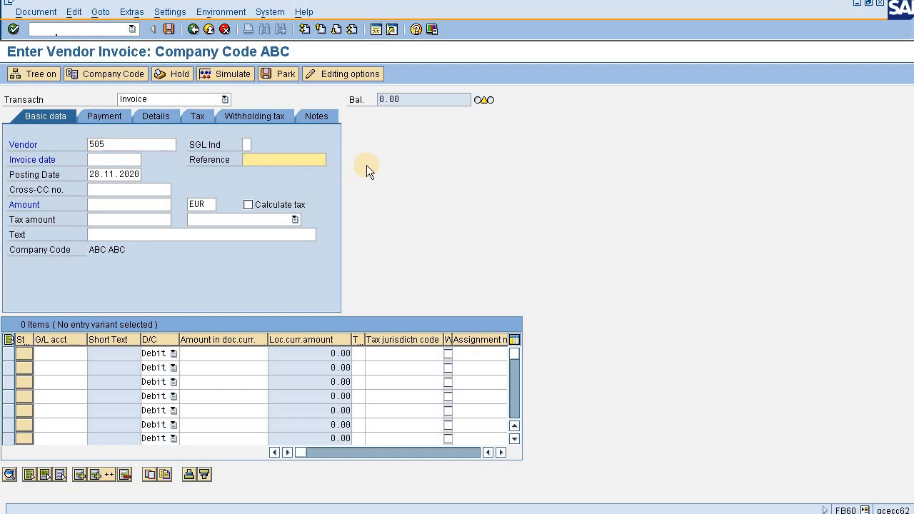
pyautogui.write('test123')
pyautogui.write('5')
# Set the invoice date to 28.11.2020 and the invoice amount to 1000 EUR.
pyautogui.click(114, 159)
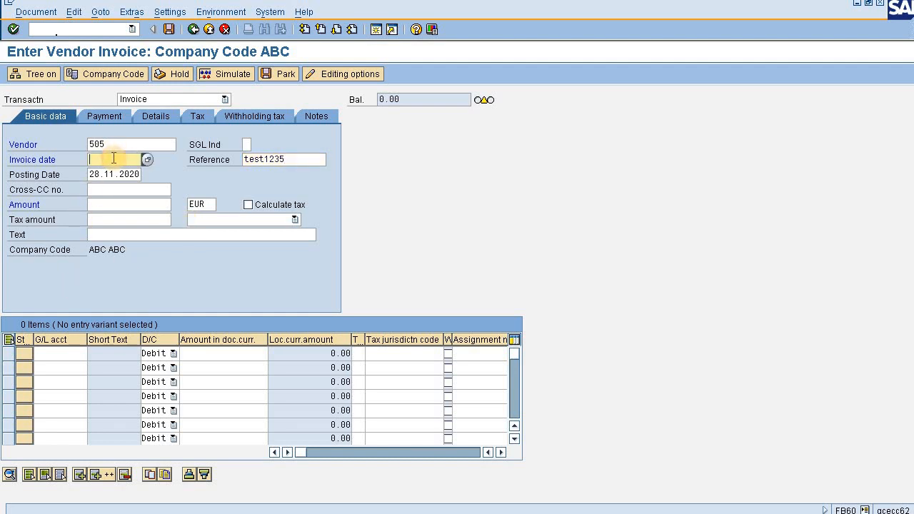
pyautogui.click(114, 173)
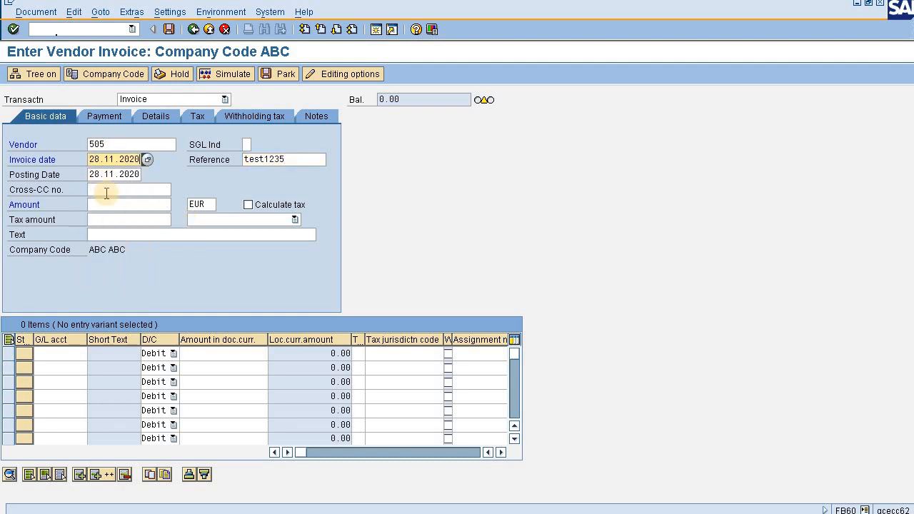
pyautogui.click(110, 201)
pyautogui.write('1000')
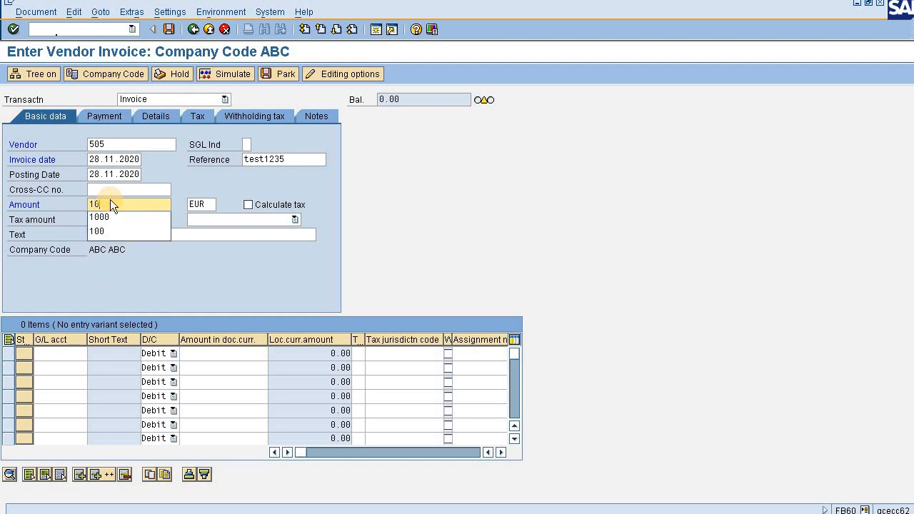
# Enter a debit line item of 1000 on G/L account 200.
pyautogui.click(74, 353)
pyautogui.write('=')
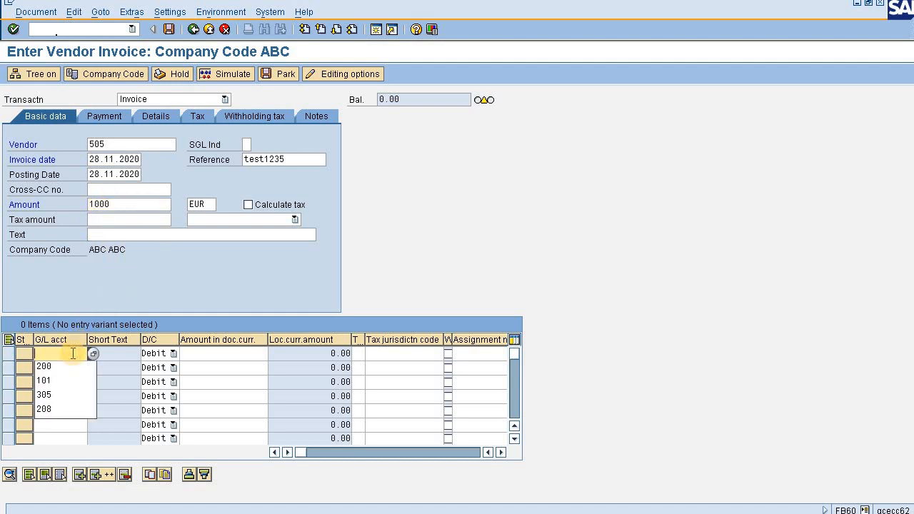
pyautogui.click(73, 366)
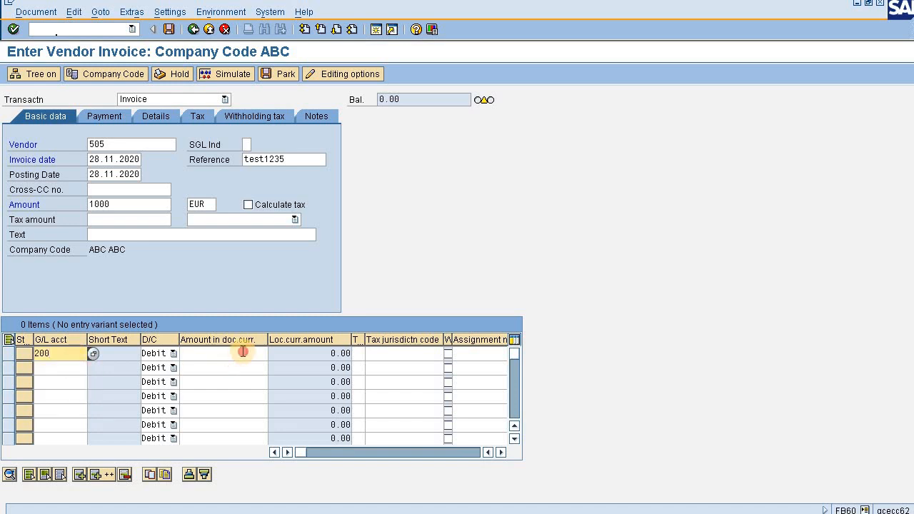
pyautogui.click(242, 353)
pyautogui.write('1000')
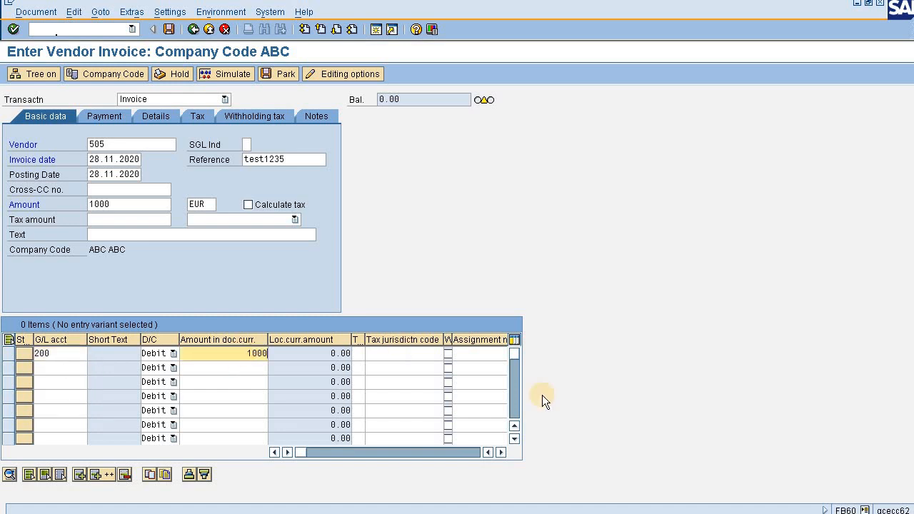
# Assign a previously used cost center to the G/L account 200 line item.
pyautogui.click(501, 452)
pyautogui.click(501, 453)
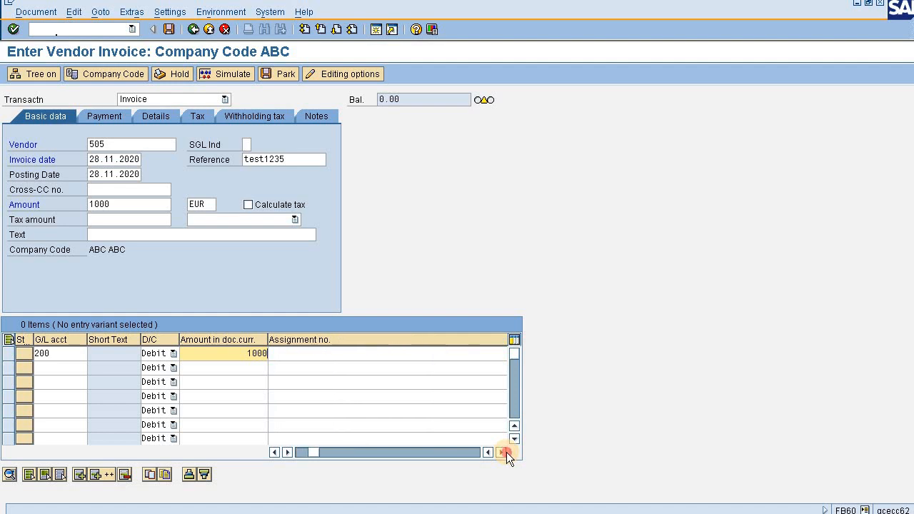
pyautogui.click(501, 452)
pyautogui.click(501, 452)
pyautogui.click(395, 354)
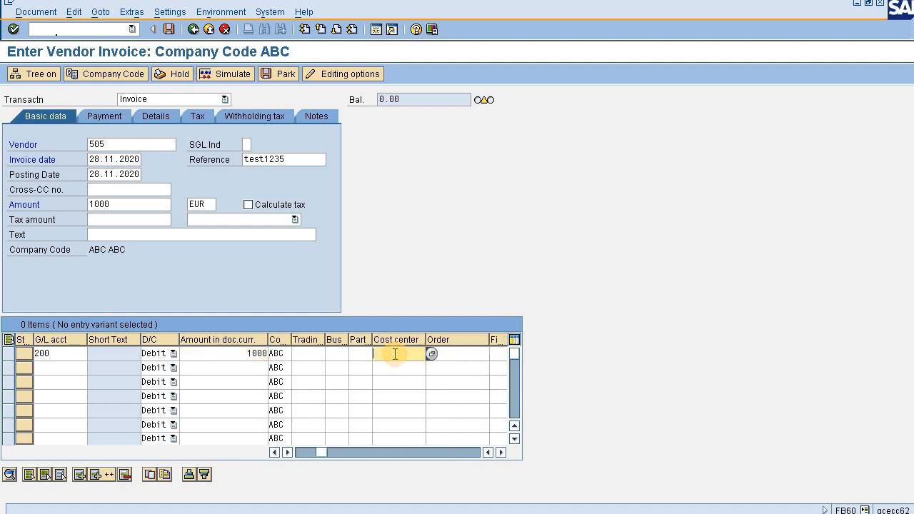
pyautogui.click(395, 354)
pyautogui.click(395, 366)
# Simulate the vendor invoice, review its DPL line, and post the document.
pyautogui.click(220, 76)
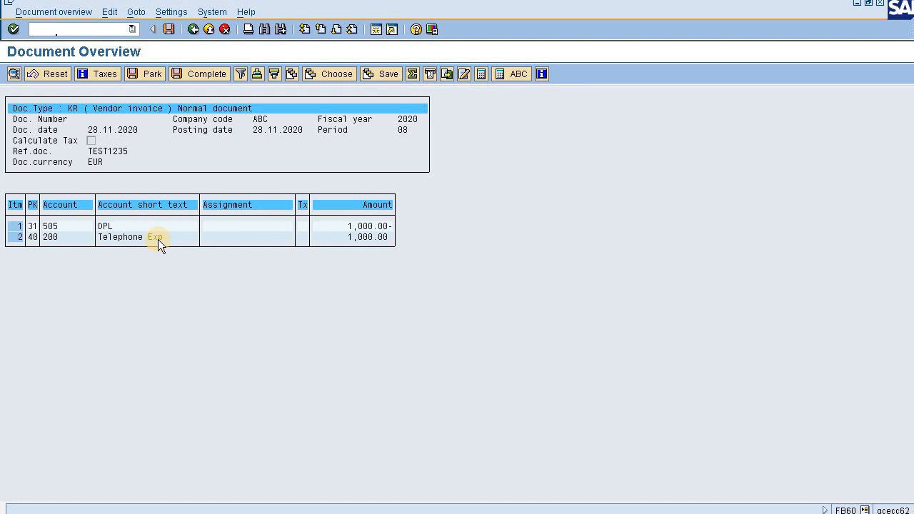
pyautogui.click(115, 227)
pyautogui.click(170, 30)
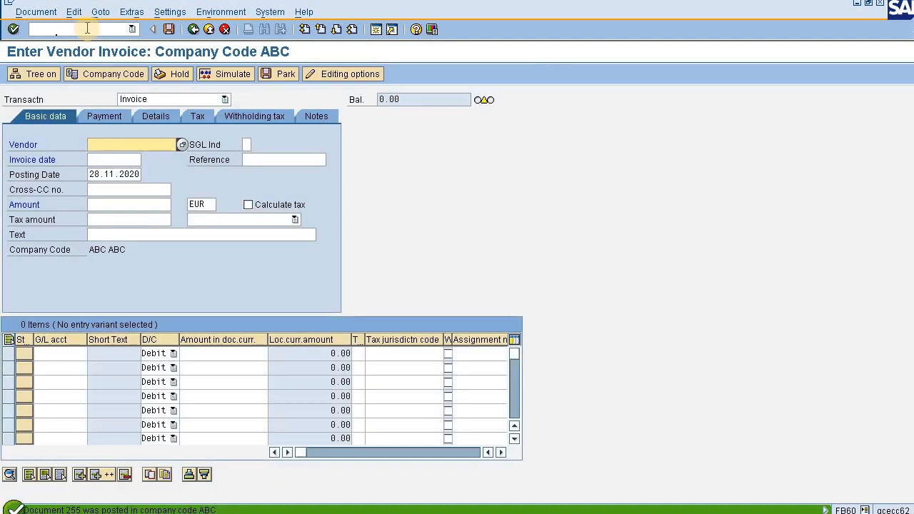
# Run transaction FBL1N to list vendor DPL's open items in company code ABC and check the new invoice's amount.
pyautogui.click(58, 29)
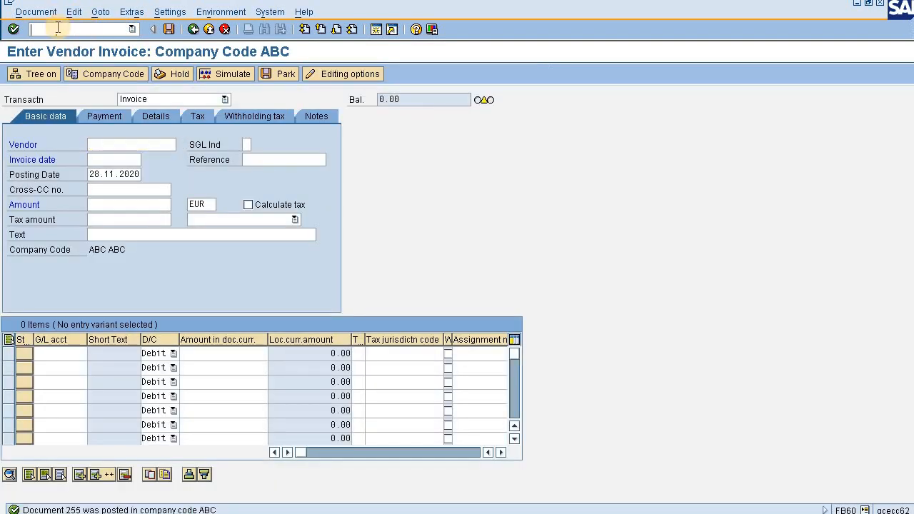
pyautogui.write('/nfbl1n')
pyautogui.press('Return')
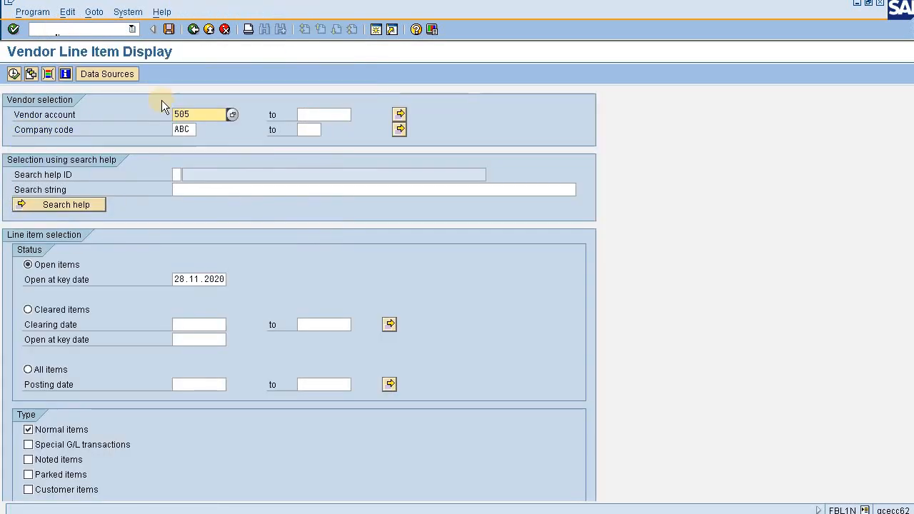
pyautogui.click(13, 74)
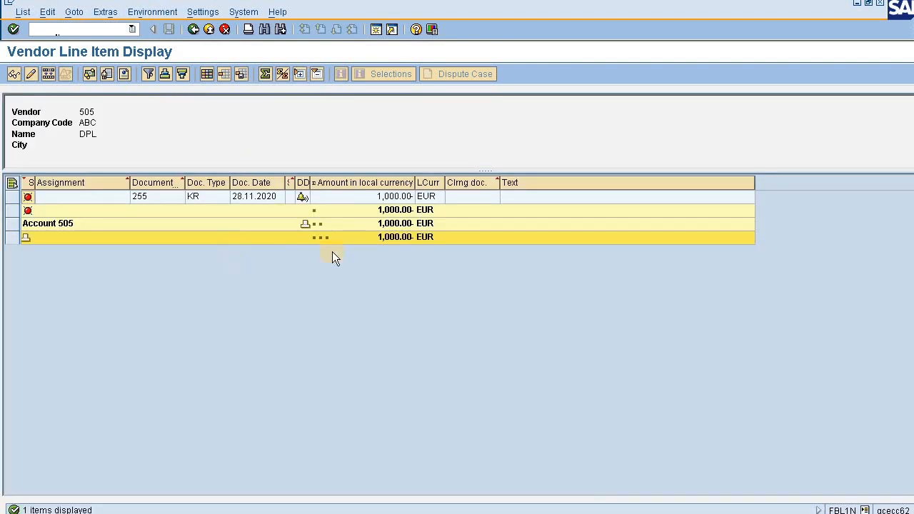
pyautogui.click(389, 197)
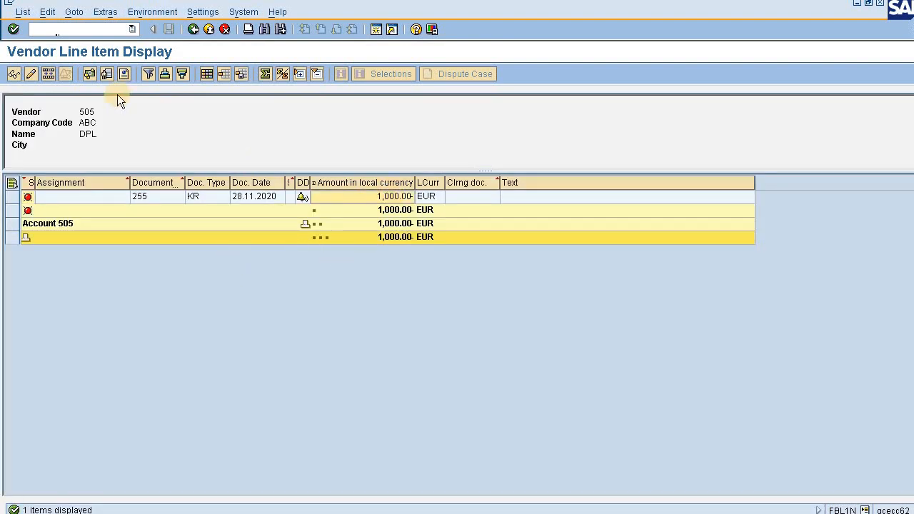
# Open the automatic payment transaction F110.
pyautogui.click(65, 29)
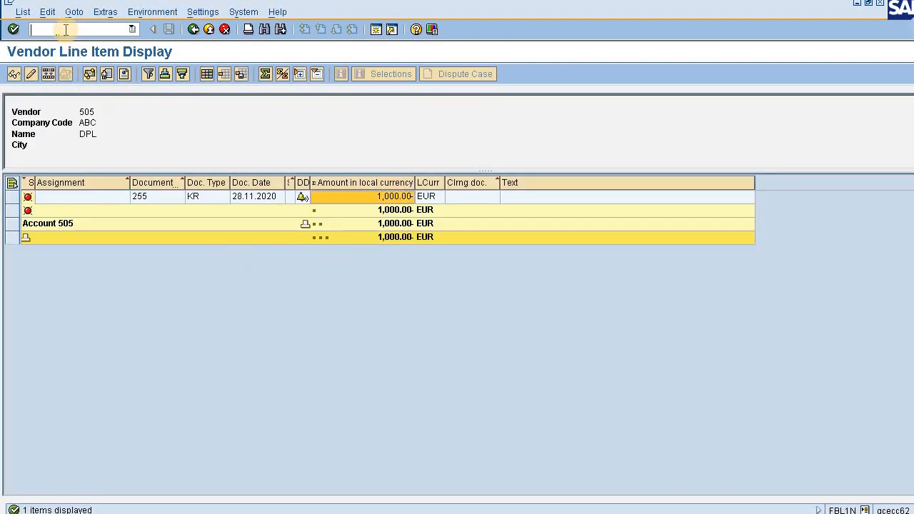
pyautogui.write('/nf110')
pyautogui.press('Return')
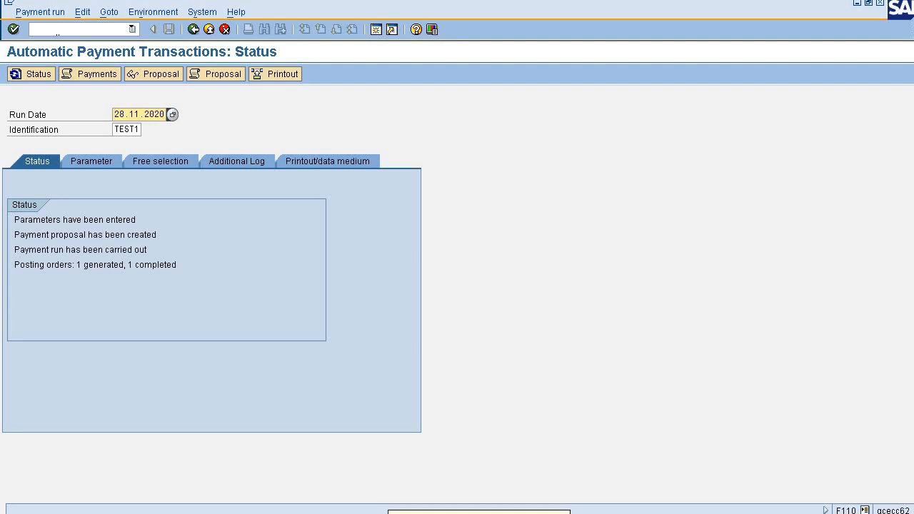
# Display vendor DPL's payment transactions in FK03 and examine the Yes Bank account assigned to partner bank type 0001.
pyautogui.click(72, 29)
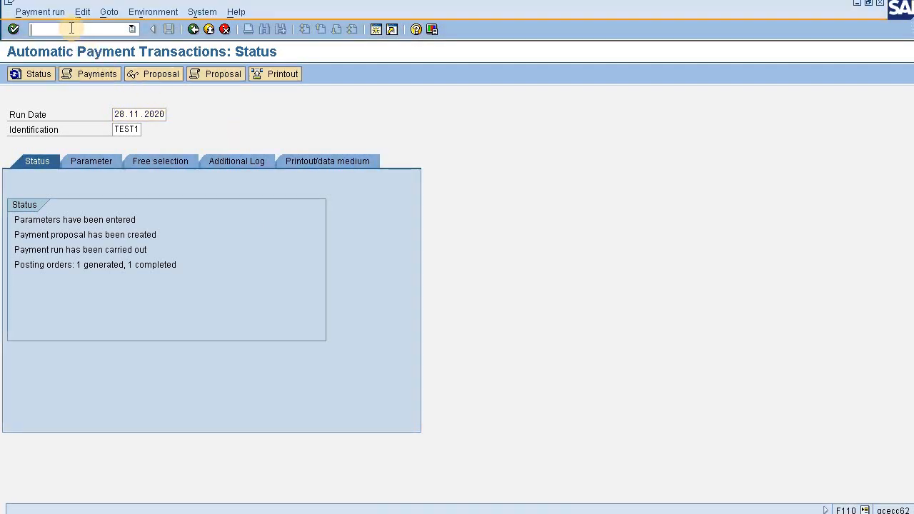
pyautogui.write('/nfk03')
pyautogui.press('Return')
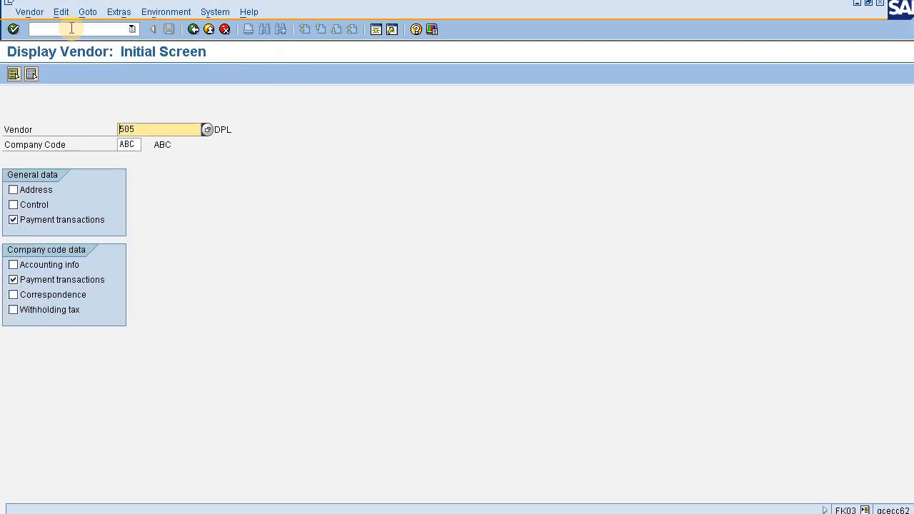
pyautogui.press('Return')
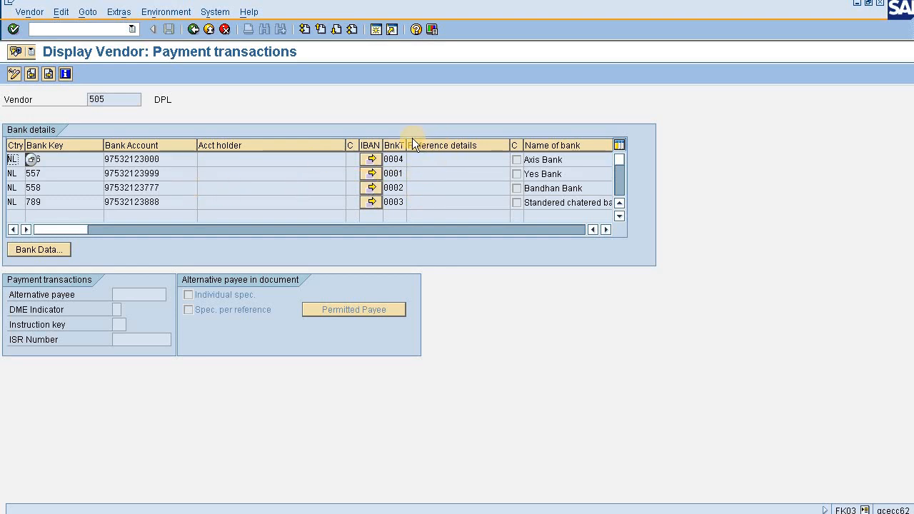
pyautogui.doubleClick(171, 178)
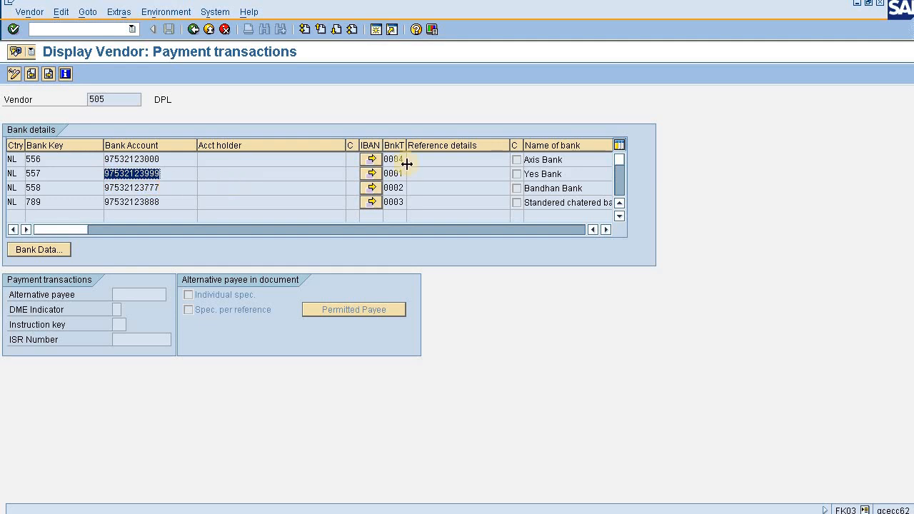
# Return to the F110 session, set the run identification to TEST5, and open the run's parameters.
pyautogui.hotkey('alt', 'Tab')
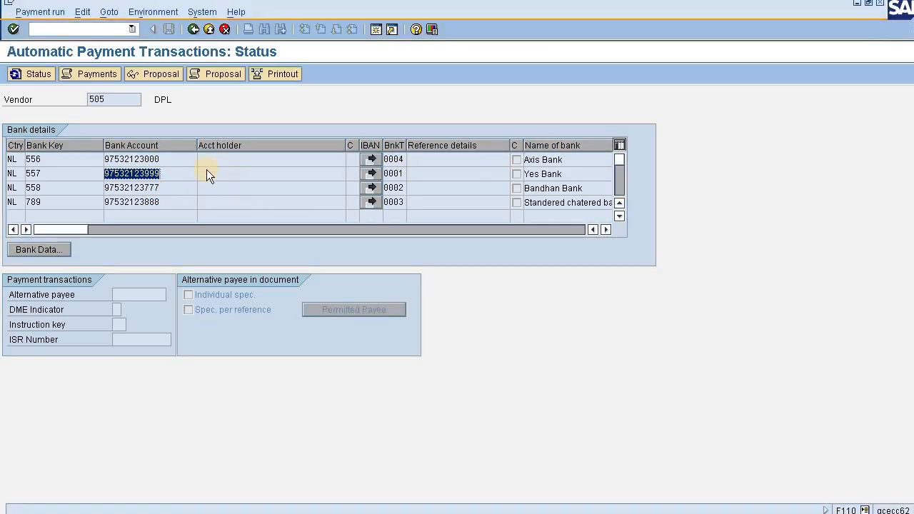
pyautogui.click(131, 128)
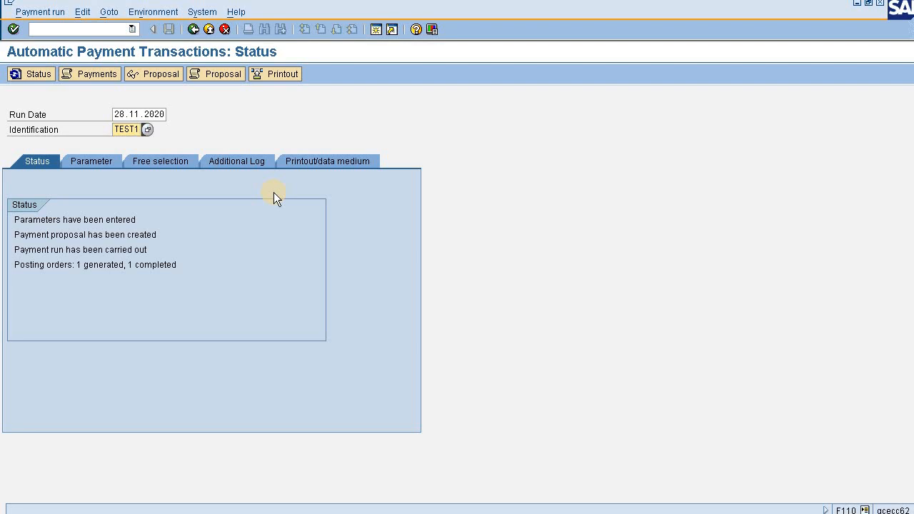
pyautogui.press('BackSpace')
pyautogui.write('5')
pyautogui.click(101, 161)
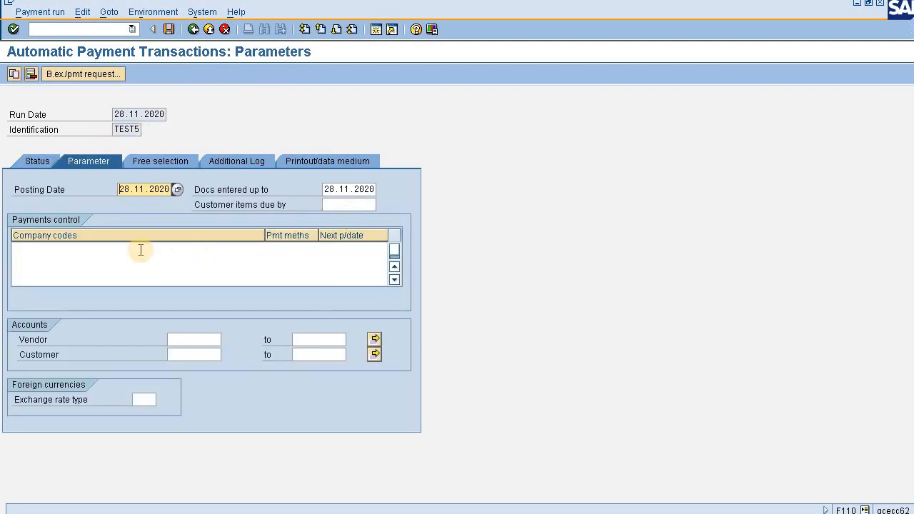
# Set the payments control to company code ABC, payment method F and next posting date 31.12.9999.
pyautogui.click(141, 250)
pyautogui.write('AB')
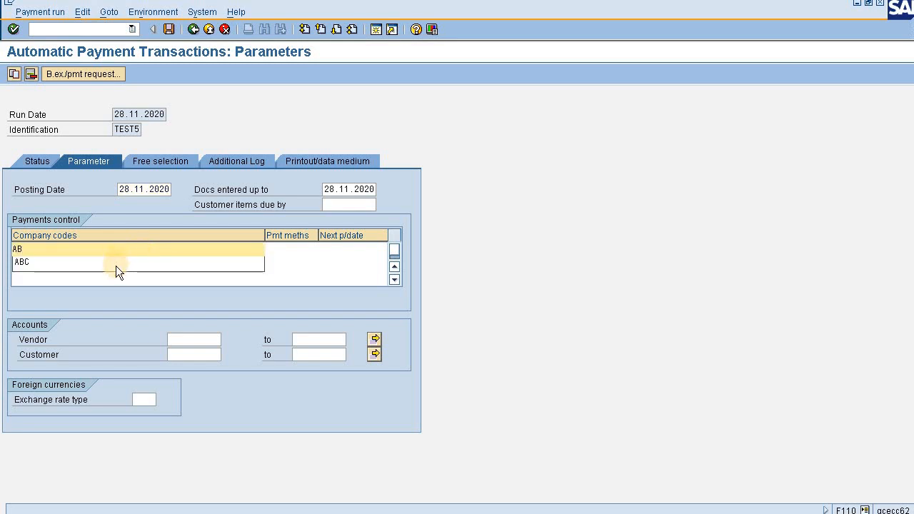
pyautogui.click(116, 264)
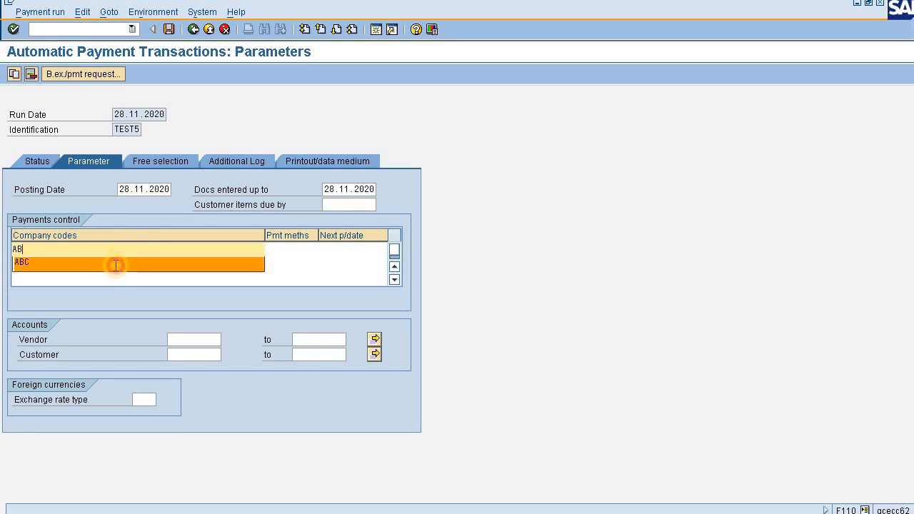
pyautogui.click(280, 252)
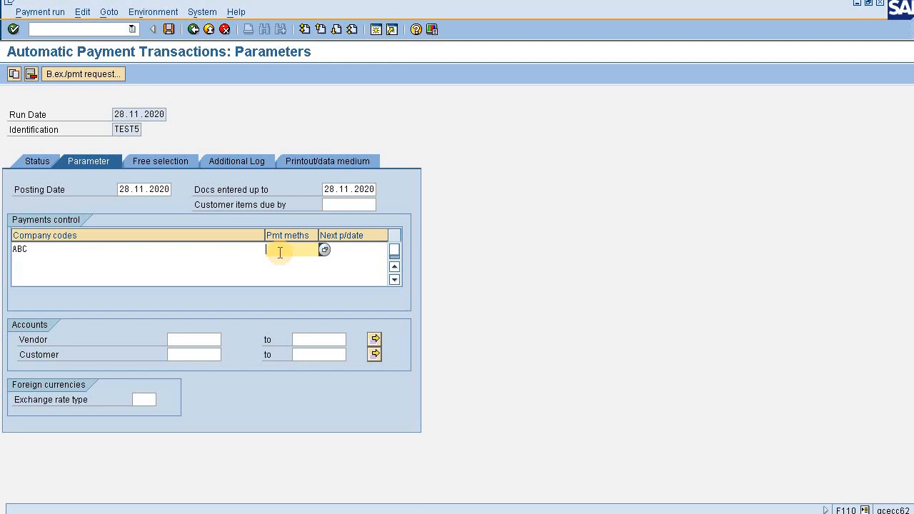
pyautogui.write('F')
pyautogui.click(350, 251)
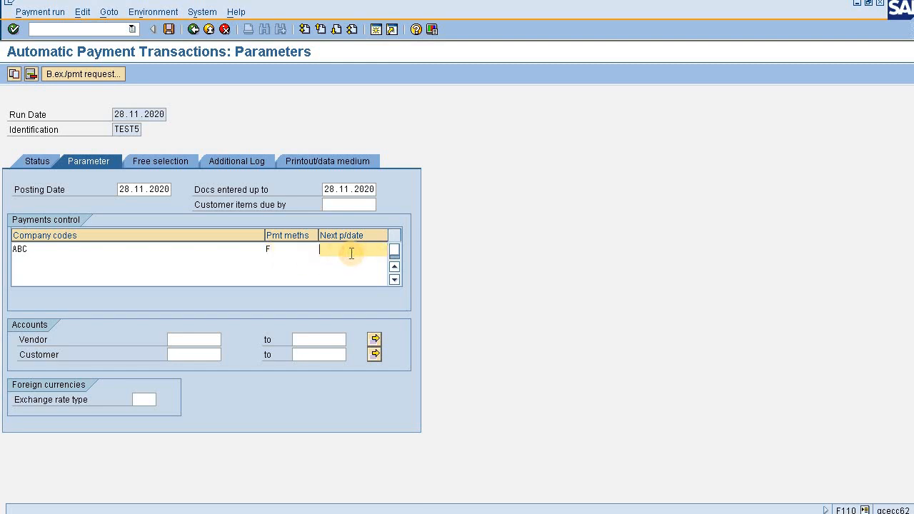
pyautogui.click(354, 261)
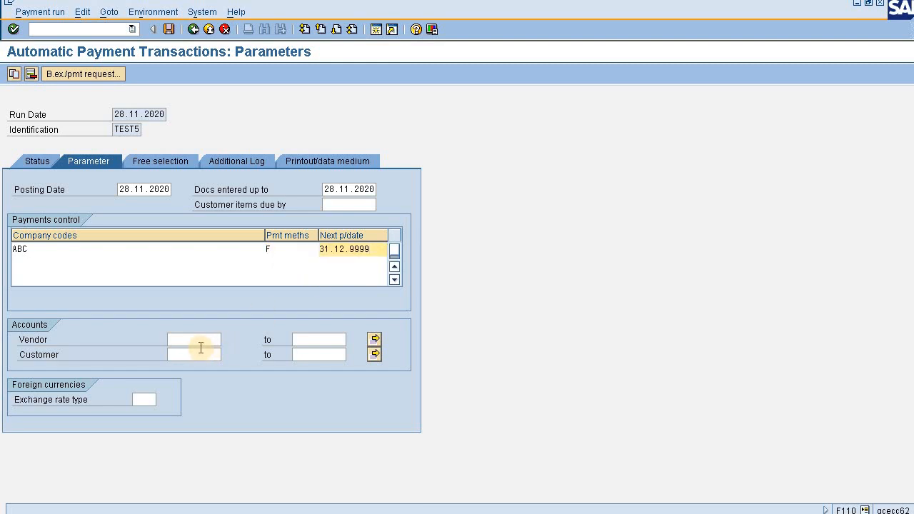
# Limit the payment run to vendor DPL by entering its vendor number as both ends of the vendor range.
pyautogui.click(201, 341)
pyautogui.write('505')
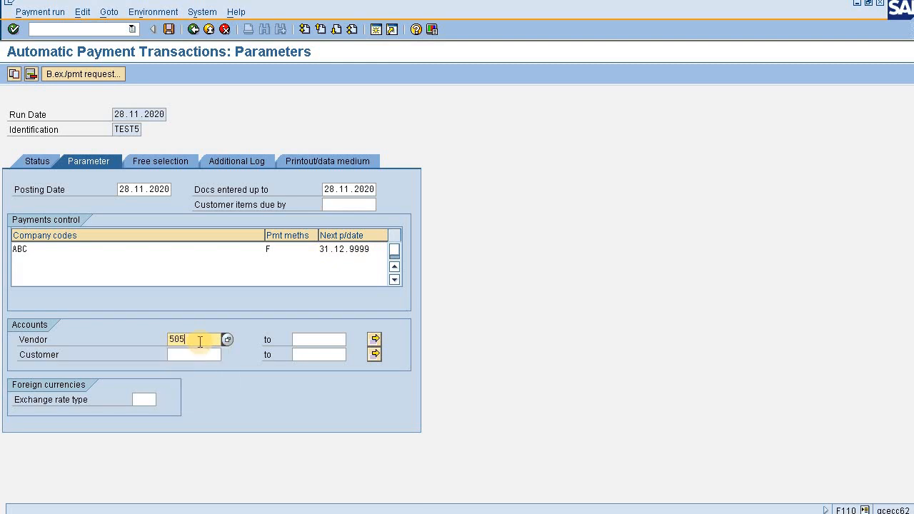
pyautogui.click(302, 341)
pyautogui.write('5')
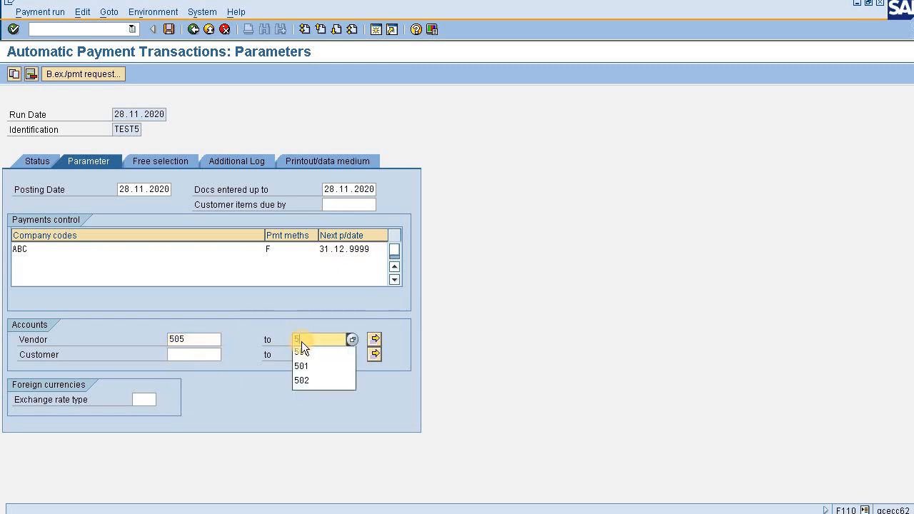
pyautogui.write('05')
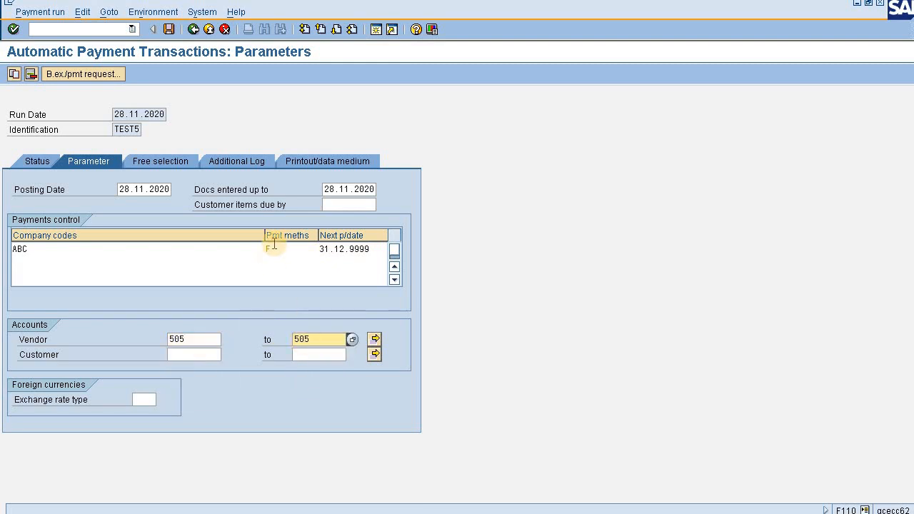
# Enable additional logging for the due date check, payment method selection in all cases, and line items of the payment documents.
pyautogui.click(246, 162)
pyautogui.click(56, 220)
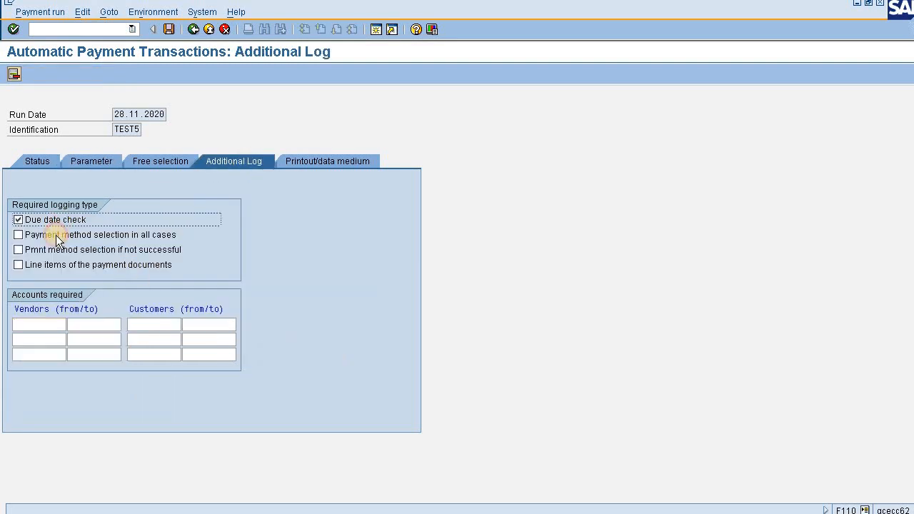
pyautogui.click(55, 235)
pyautogui.click(53, 265)
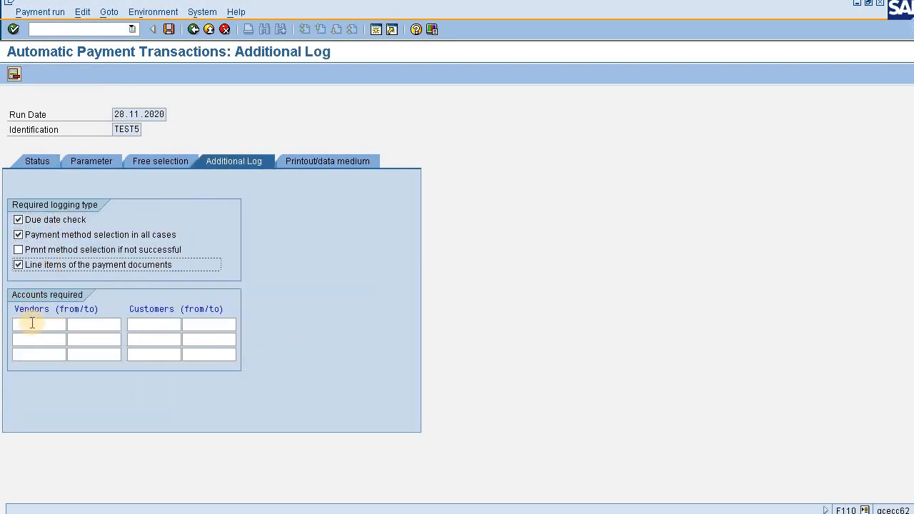
# Restrict the additional log to vendor DPL with its number as both range ends, and save the run parameters.
pyautogui.click(33, 323)
pyautogui.write('505')
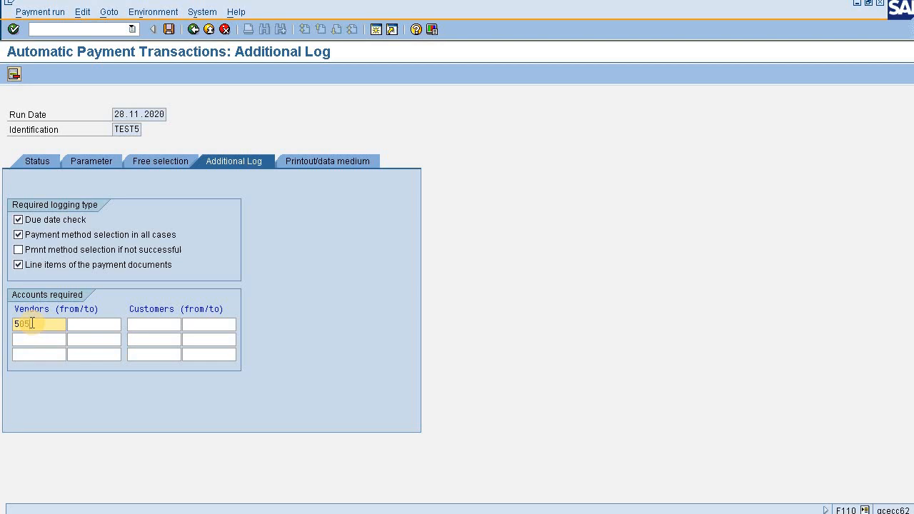
pyautogui.click(101, 326)
pyautogui.write('505')
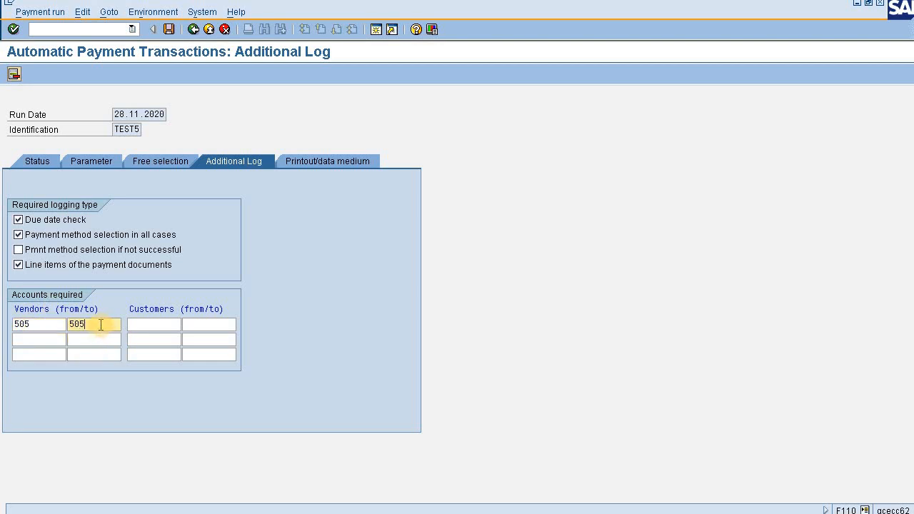
pyautogui.click(38, 161)
pyautogui.click(187, 240)
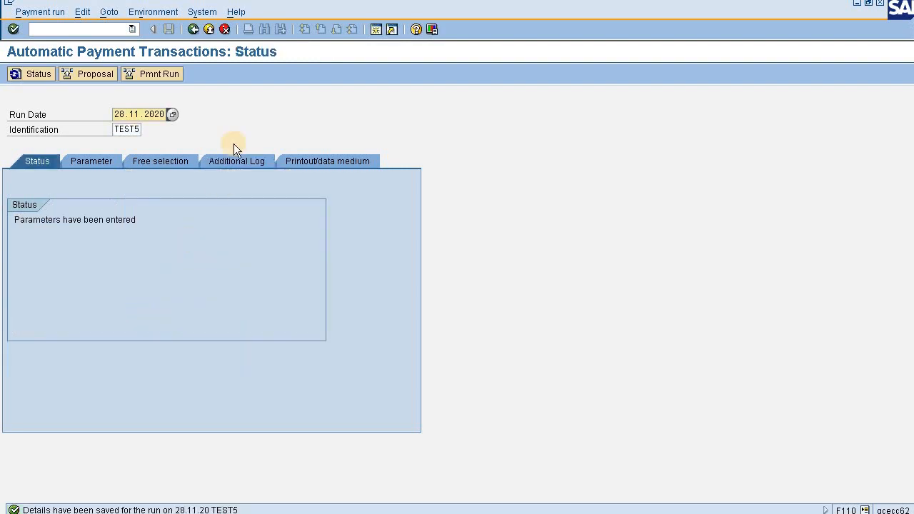
# Schedule the payment proposal to start immediately and refresh the status until the proposal is created.
pyautogui.click(105, 77)
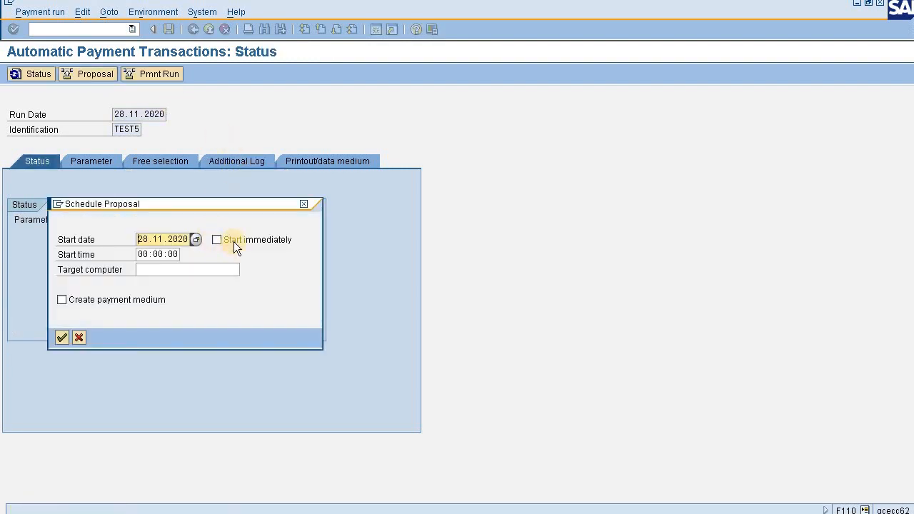
pyautogui.click(233, 242)
pyautogui.click(64, 338)
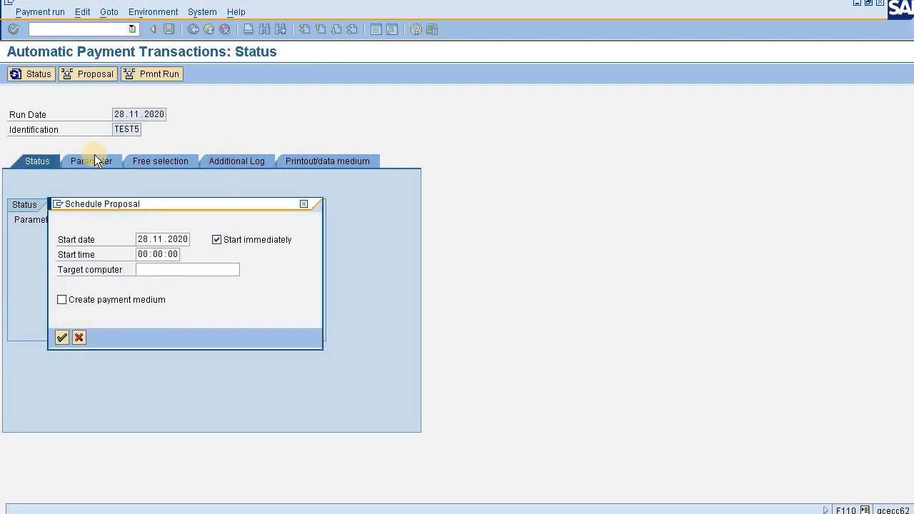
pyautogui.click(29, 74)
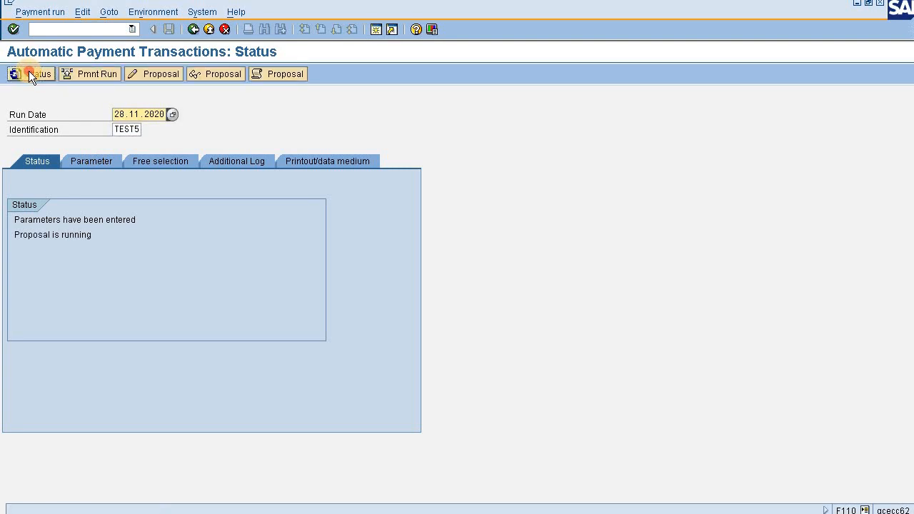
pyautogui.click(29, 74)
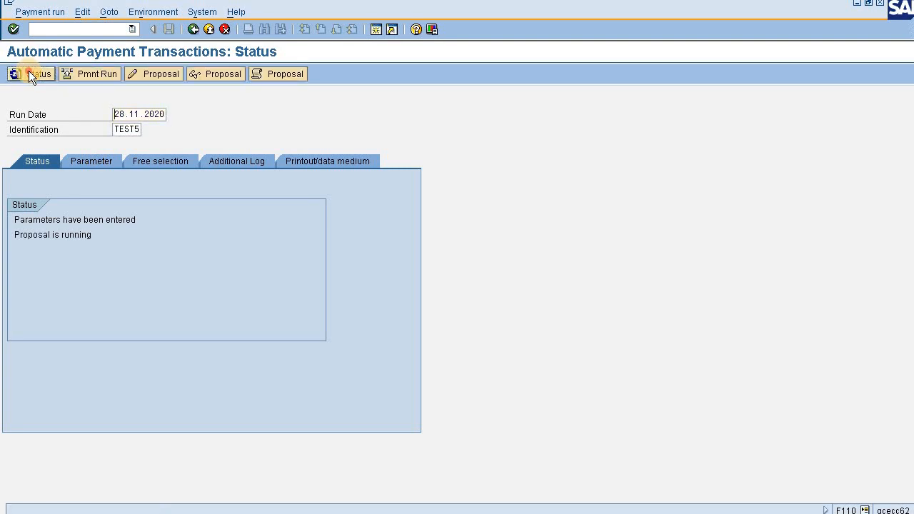
# Display the TEST5 payment proposal and examine the payee's name and account number on vendor DPL's payment line.
pyautogui.click(193, 75)
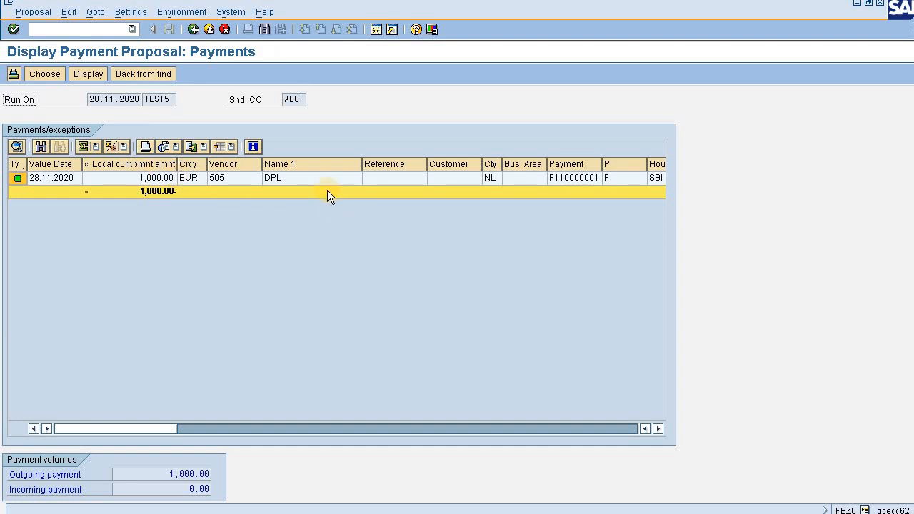
pyautogui.click(524, 185)
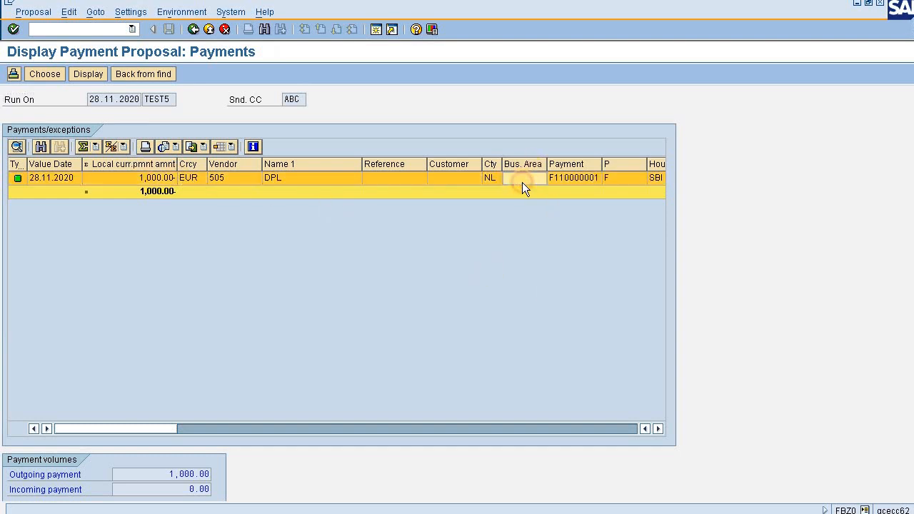
pyautogui.press('Right')
pyautogui.press('Right')
pyautogui.press('Right')
pyautogui.press('Right')
pyautogui.press('Right')
pyautogui.press('Right')
pyautogui.press('Right')
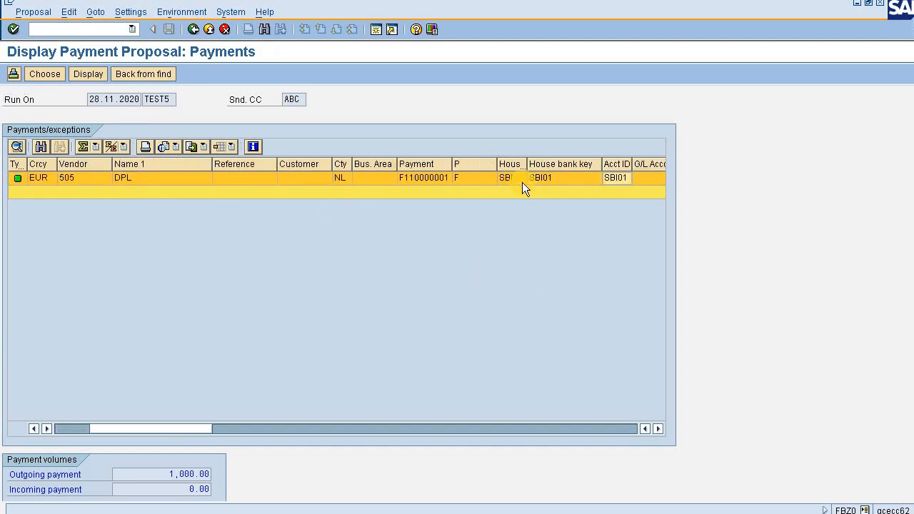
pyautogui.press('Right')
pyautogui.press('Right')
pyautogui.press('Right')
pyautogui.press('Right')
pyautogui.press('Right')
pyautogui.press('Right')
pyautogui.press('Right')
pyautogui.press('Right')
pyautogui.press('Right')
pyautogui.press('Right')
pyautogui.press('Right')
pyautogui.press('Right')
pyautogui.press('Right')
pyautogui.press('Right')
pyautogui.press('Right')
pyautogui.press('Right')
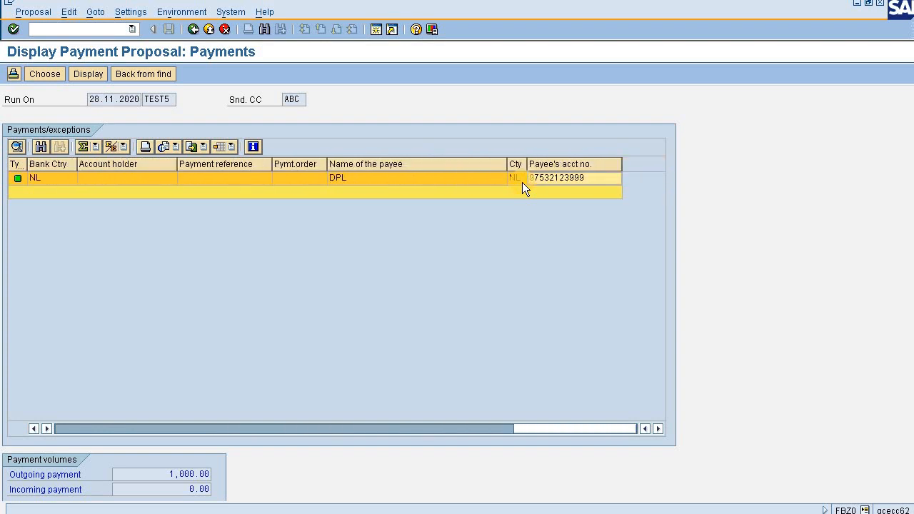
pyautogui.click(455, 183)
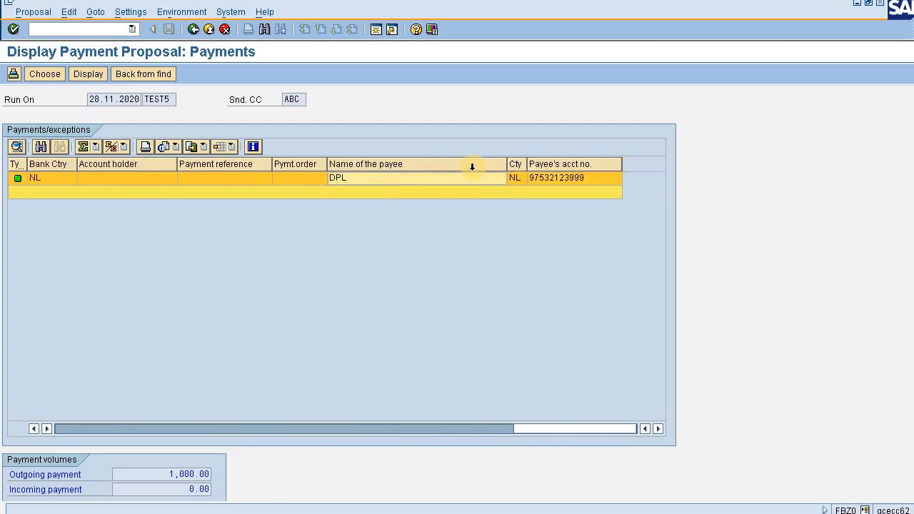
pyautogui.click(586, 179)
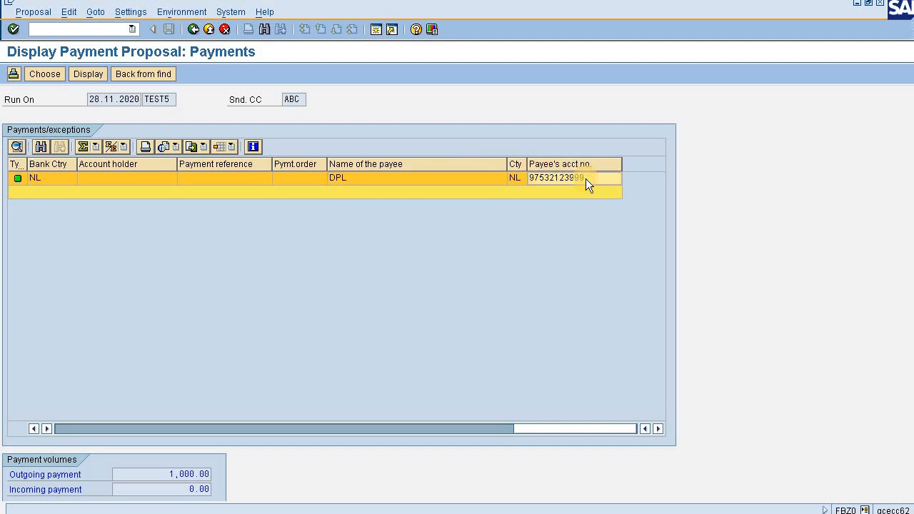
# Compare the payee account in the TEST5 proposal with vendor DPL's bank details, checking the Yes Bank row's account, bank name and partner bank type.
pyautogui.hotkey('alt', 'Tab')
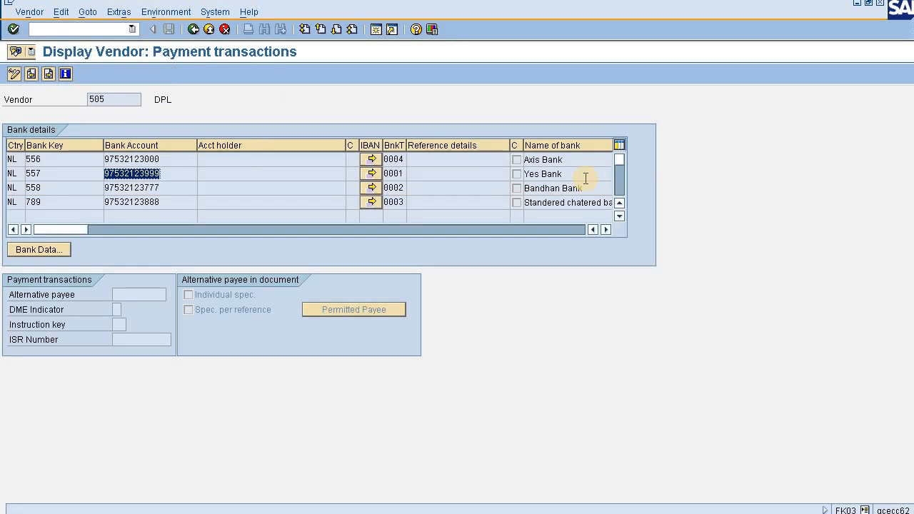
pyautogui.hotkey('alt', 'Tab')
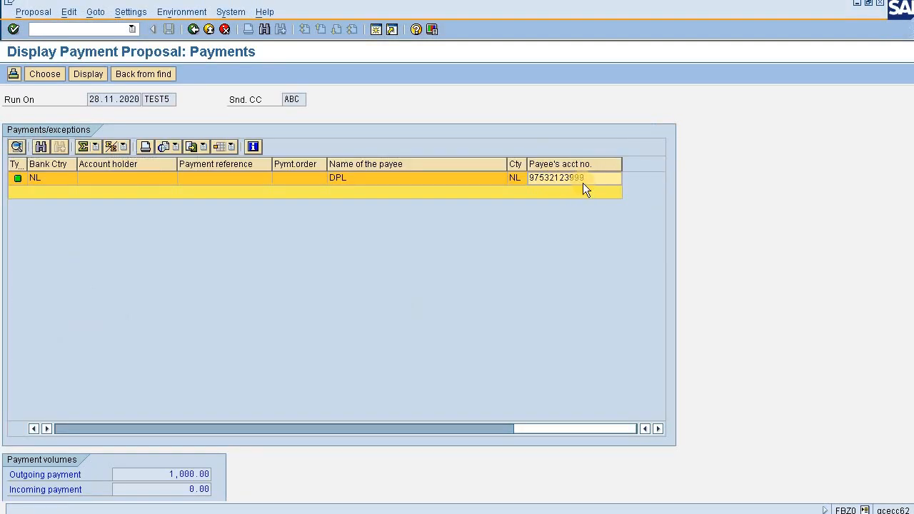
pyautogui.hotkey('alt', 'Tab')
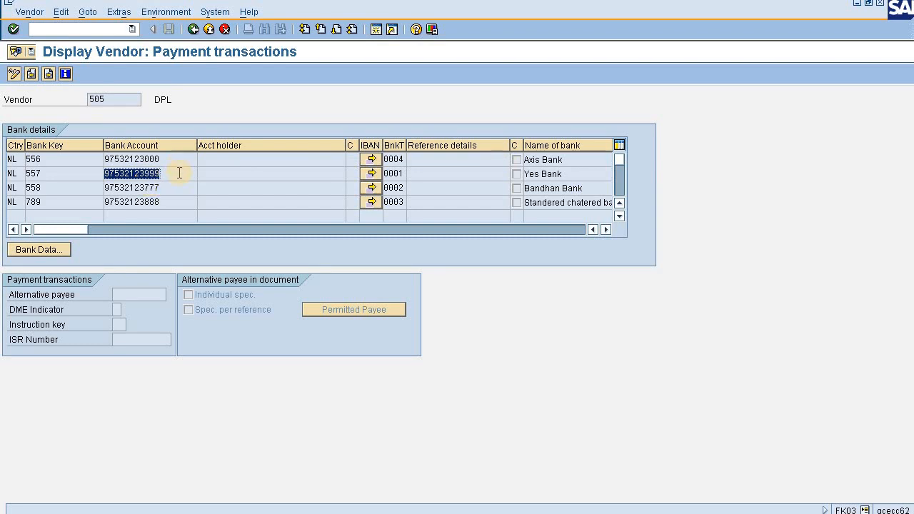
pyautogui.moveTo(161, 173); pyautogui.dragTo(107, 184)
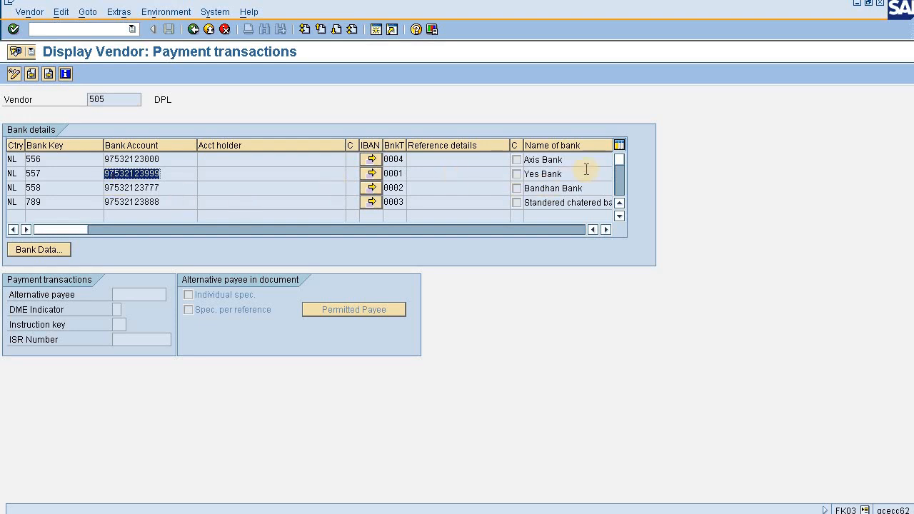
pyautogui.moveTo(580, 174); pyautogui.dragTo(513, 173)
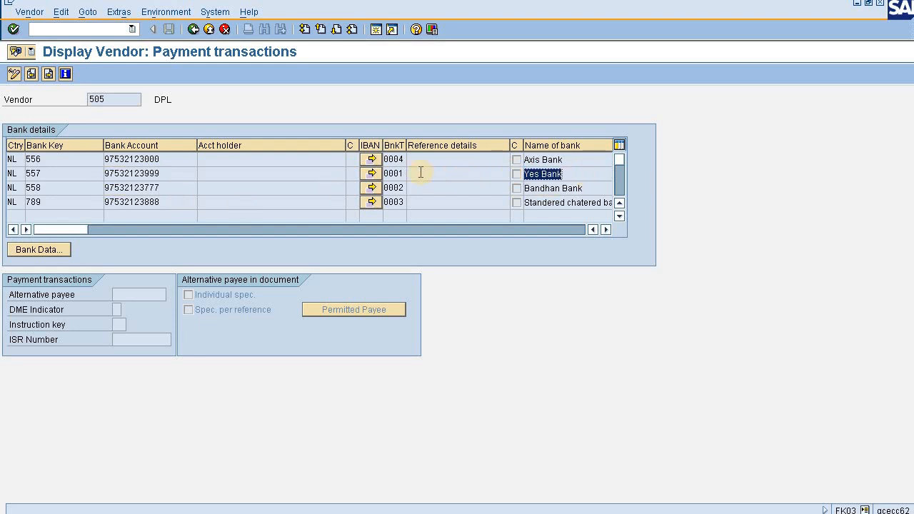
pyautogui.moveTo(406, 143); pyautogui.dragTo(368, 174)
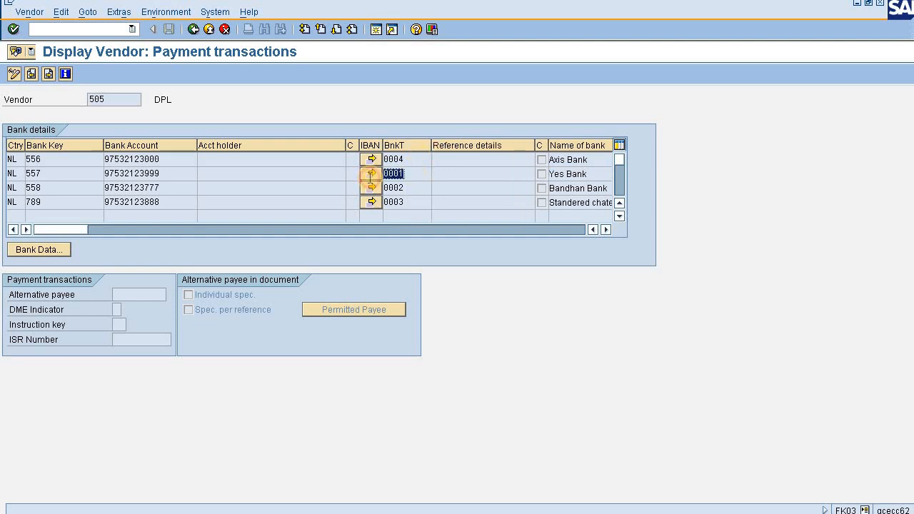
pyautogui.click(371, 174)
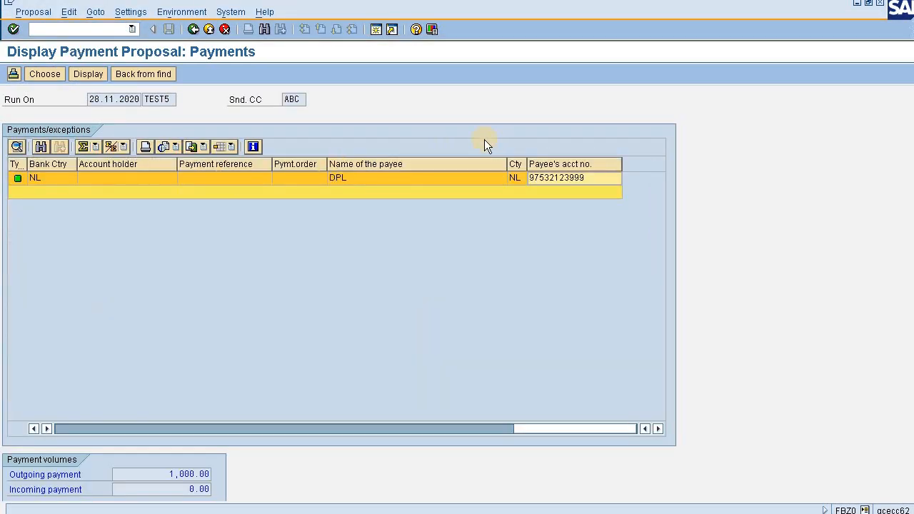
# Recheck the proposal's payee account against the vendor row with partner bank type 0001, and return to the payment run status.
pyautogui.hotkey('alt', 'Tab')
pyautogui.hotkey('alt', 'Tab')
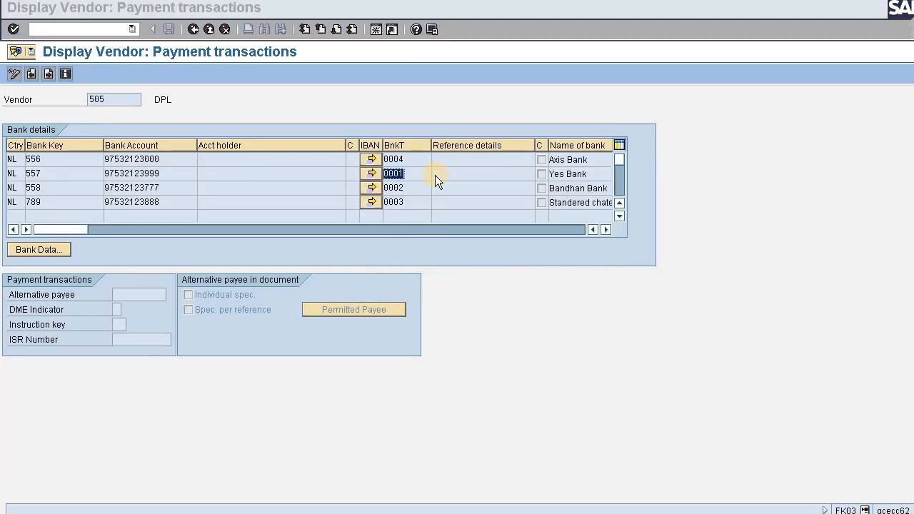
pyautogui.hotkey('alt', 'Tab')
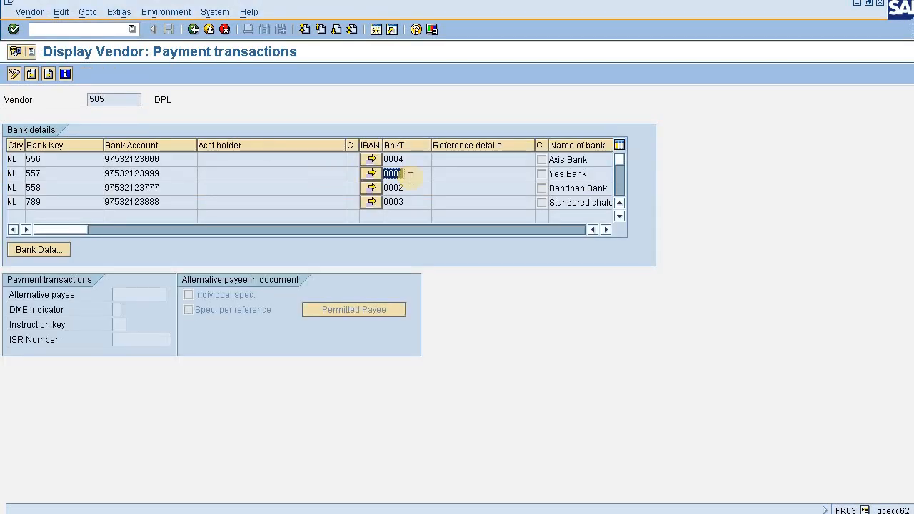
pyautogui.hotkey('alt', 'Tab')
pyautogui.hotkey('alt', 'Tab')
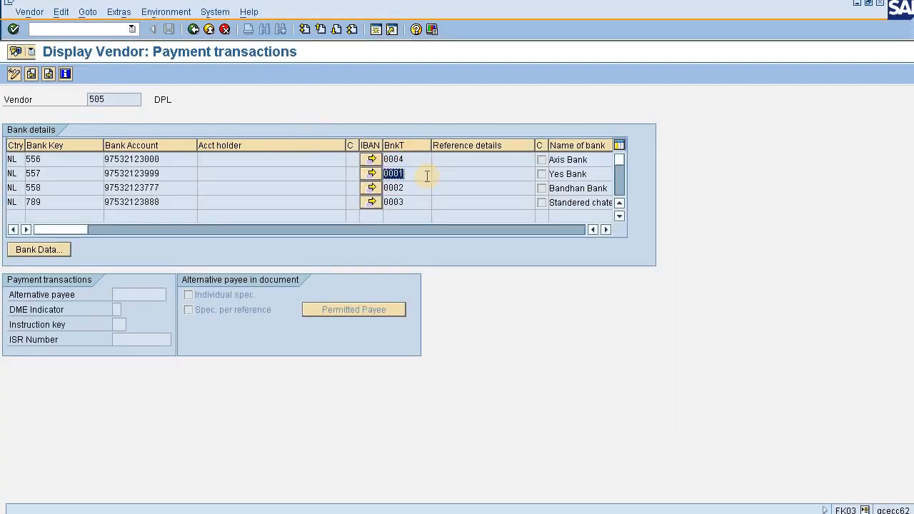
pyautogui.moveTo(411, 176); pyautogui.dragTo(348, 177)
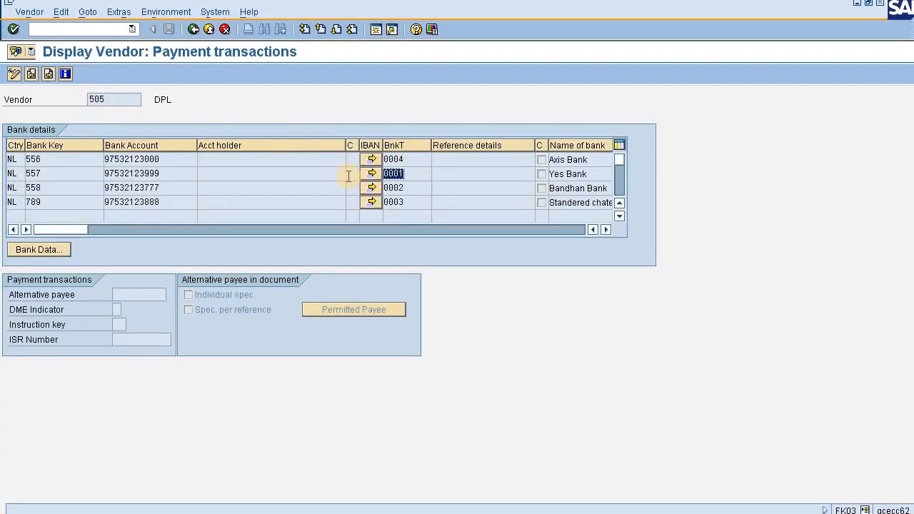
pyautogui.hotkey('alt', 'Tab')
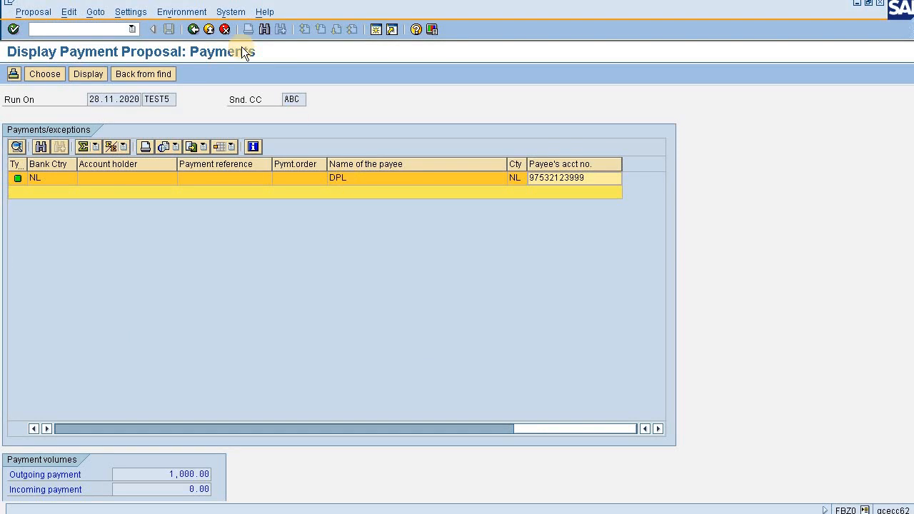
pyautogui.click(192, 34)
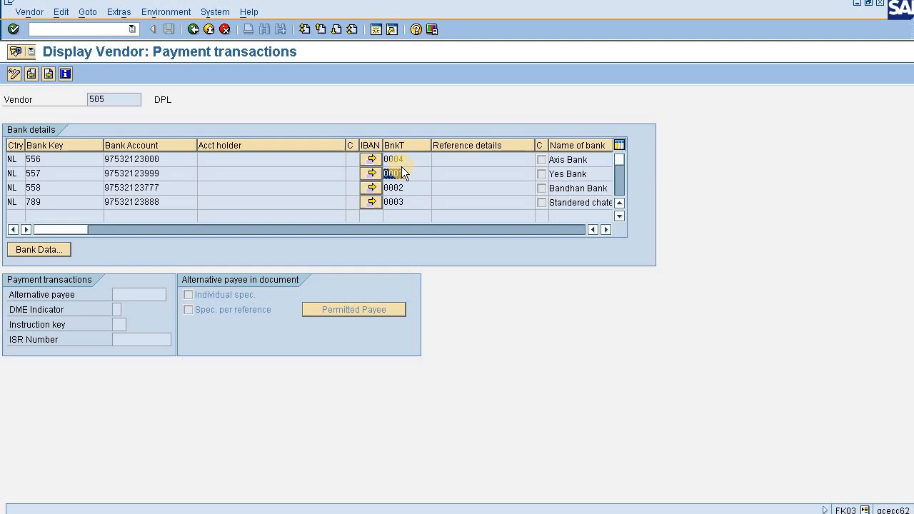
# Read the field help for the partner bank type in vendor DPL's bank details and close it.
pyautogui.click(402, 168)
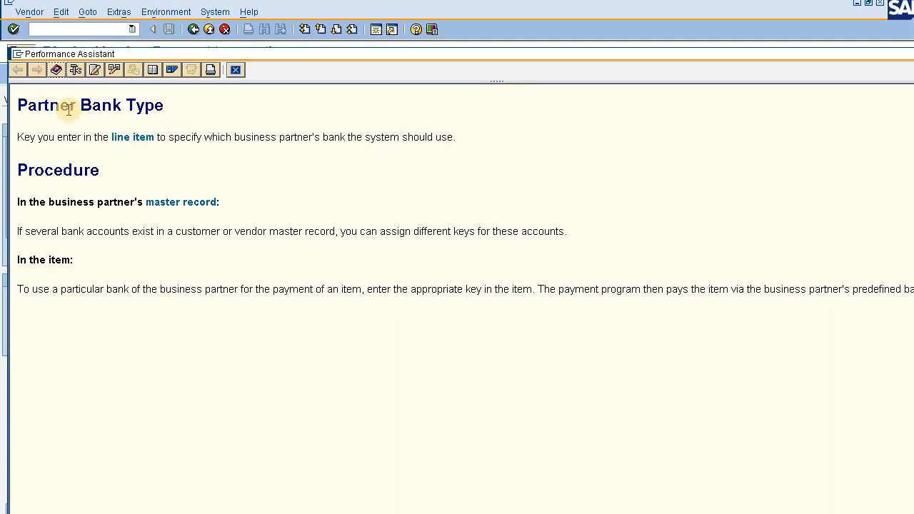
pyautogui.click(236, 70)
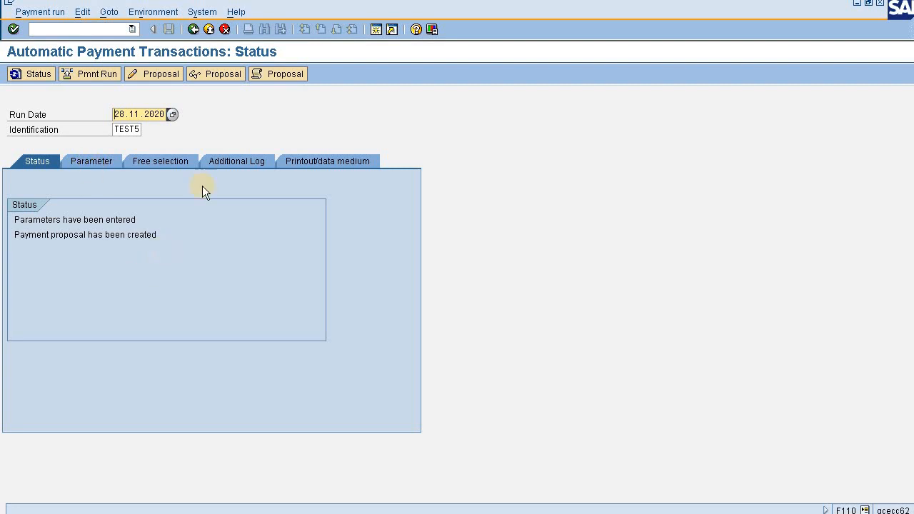
# Display the TEST5 proposal log, examine which vendor bank details were read and used, and return to the run status.
pyautogui.click(273, 69)
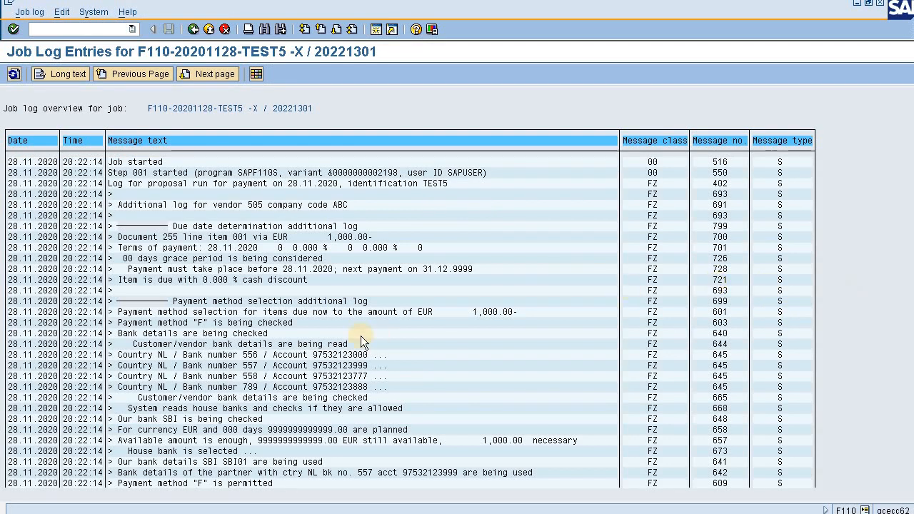
pyautogui.click(354, 366)
pyautogui.click(357, 387)
pyautogui.scroll(-3, 621, 441)
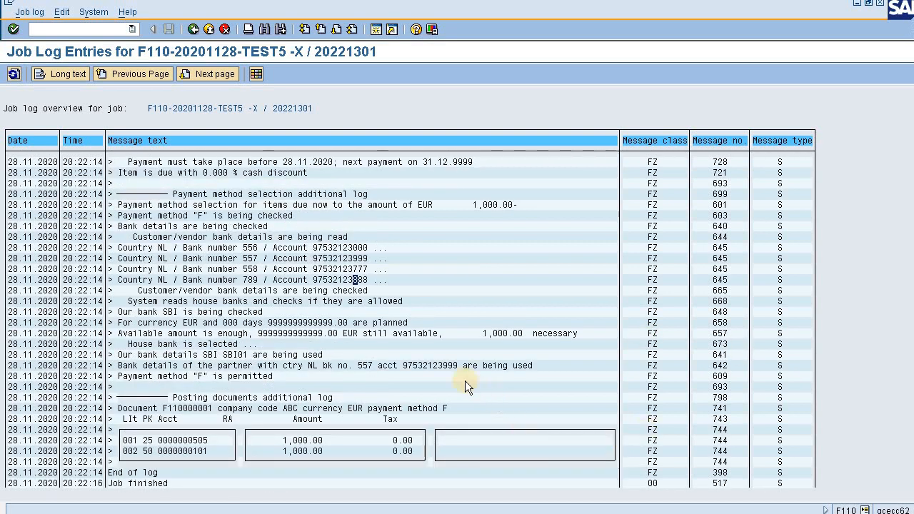
pyautogui.click(445, 366)
pyautogui.click(439, 366)
pyautogui.click(361, 259)
pyautogui.hotkey('alt', 'Tab')
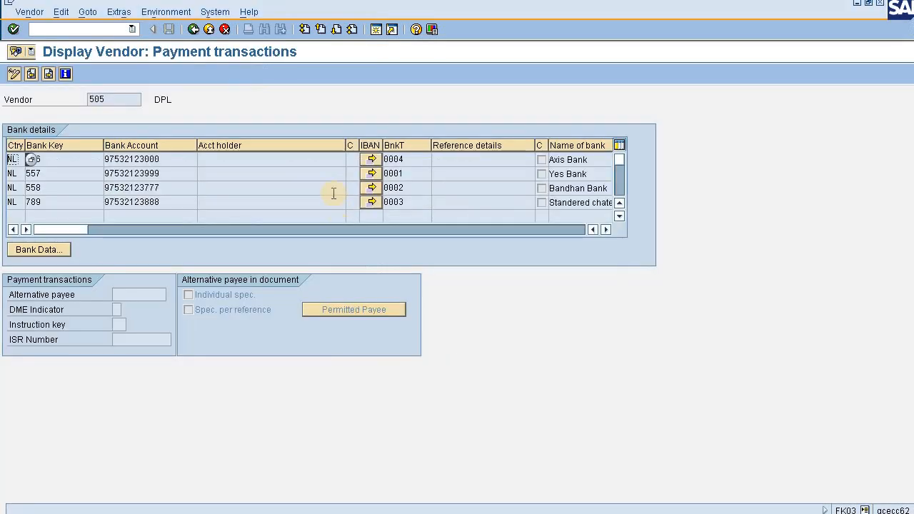
pyautogui.hotkey('alt', 'Tab')
pyautogui.click(193, 29)
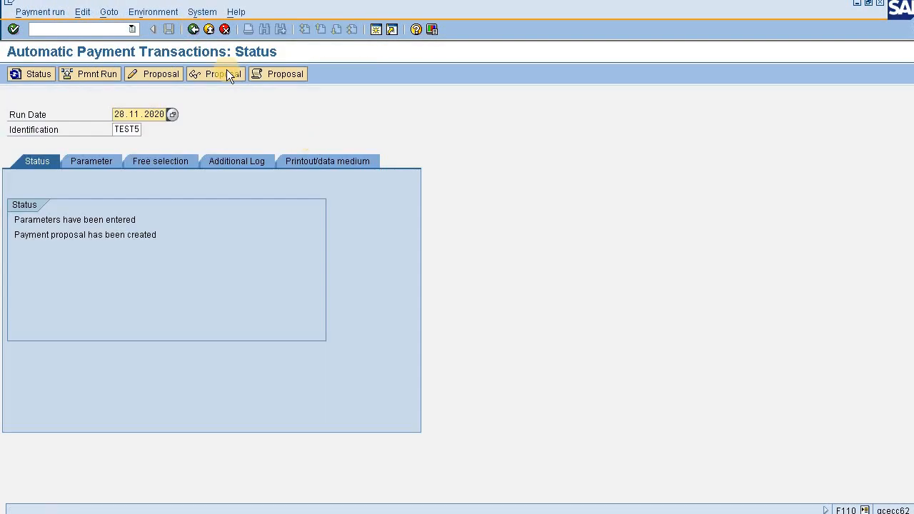
# Schedule the TEST5 payment run to start immediately and refresh the status until the run is carried out.
pyautogui.click(106, 71)
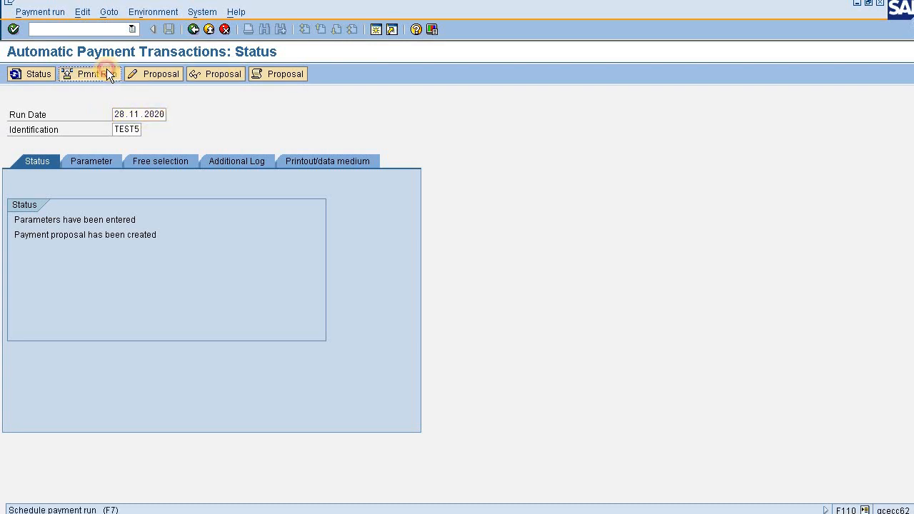
pyautogui.click(61, 337)
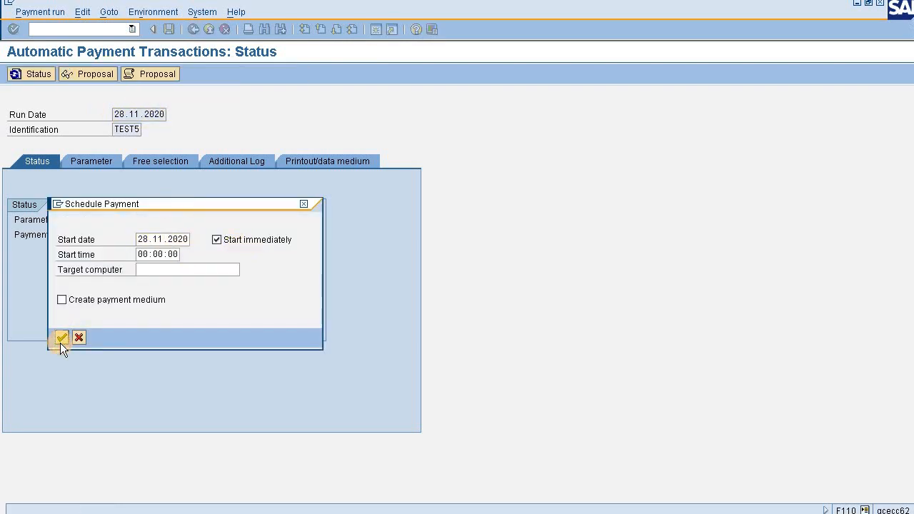
pyautogui.click(41, 71)
pyautogui.click(41, 71)
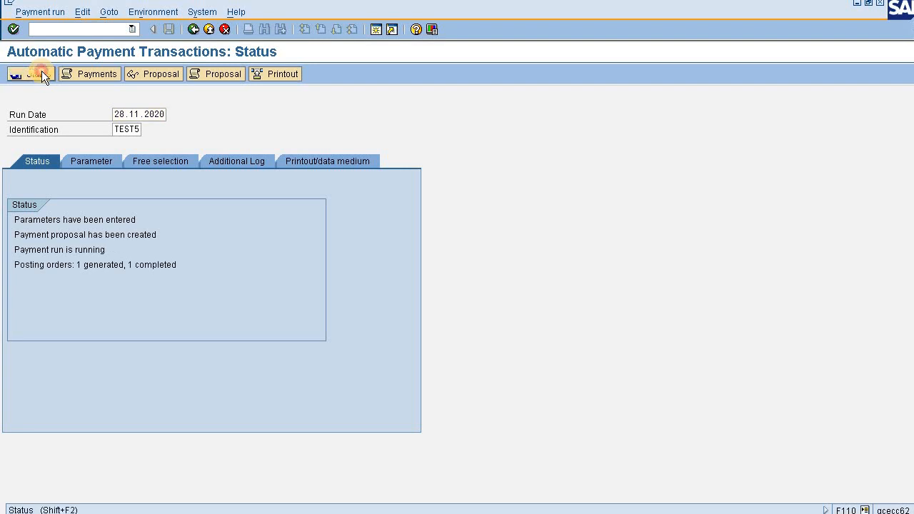
pyautogui.click(41, 71)
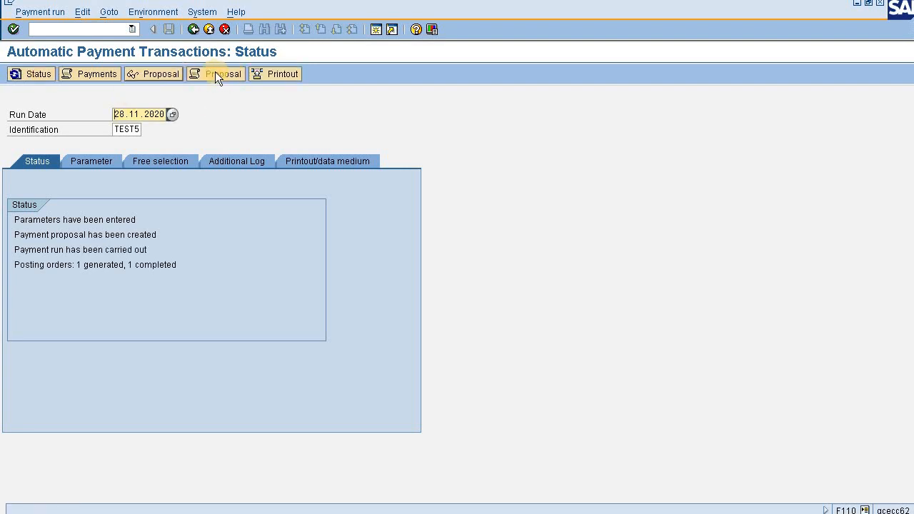
# Display the TEST5 payment run log and examine the line items of the posted payment document.
pyautogui.click(97, 74)
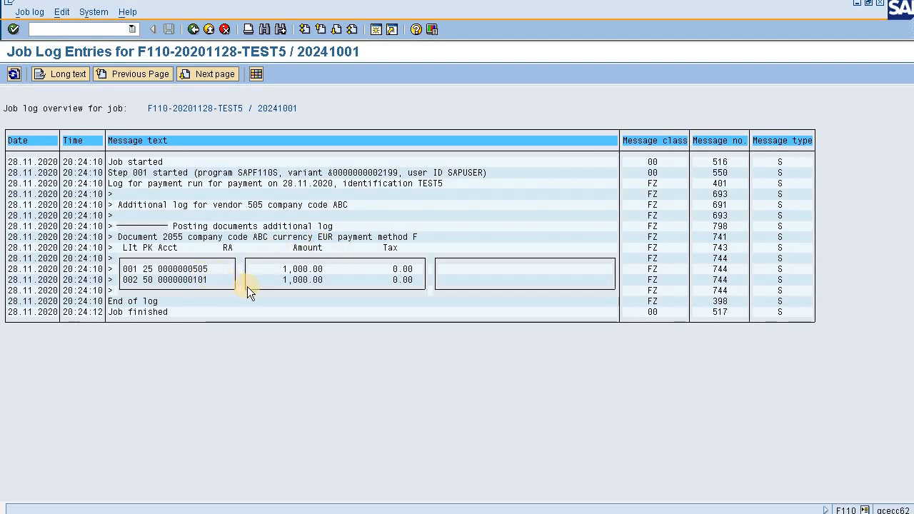
pyautogui.click(196, 281)
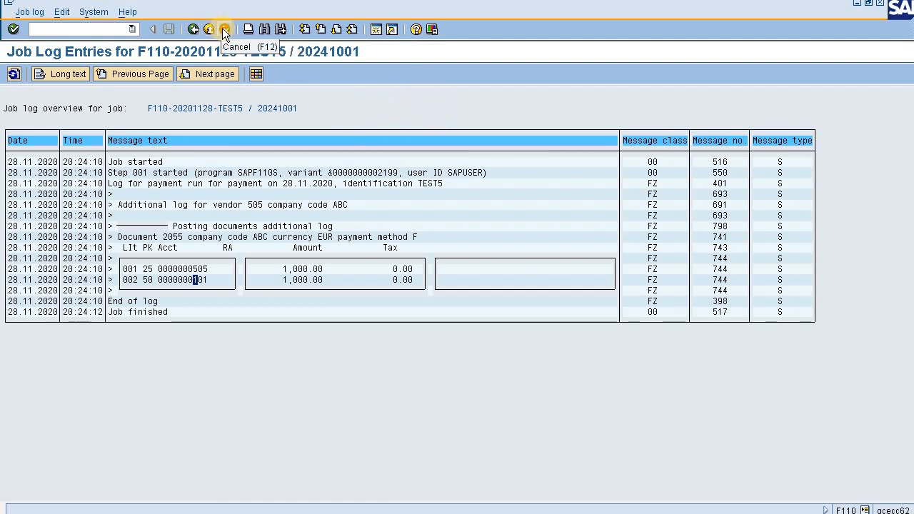
# End all SAP sessions with the command /nex.
pyautogui.click(86, 28)
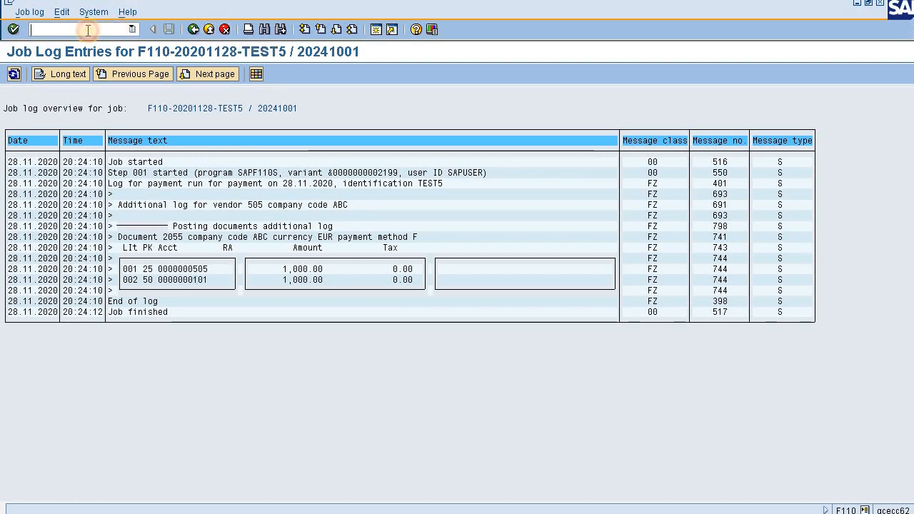
pyautogui.write('/nex')
pyautogui.press('Return')
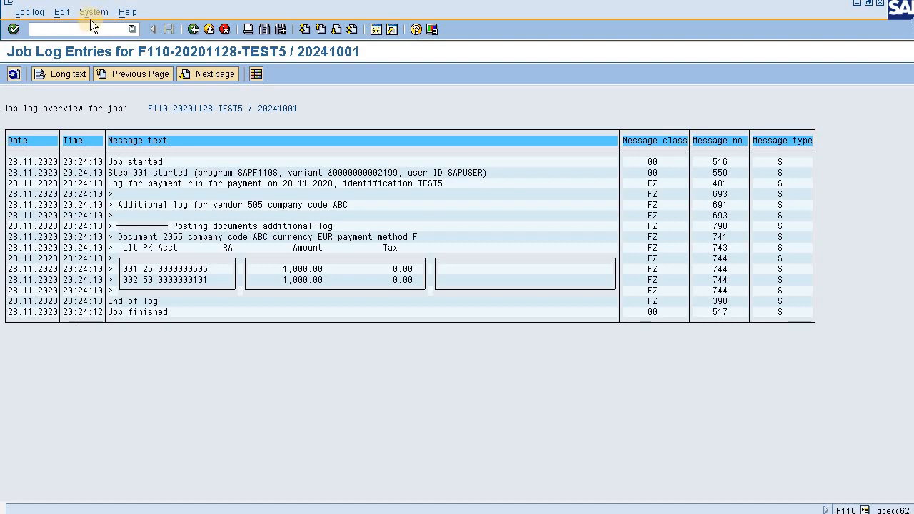